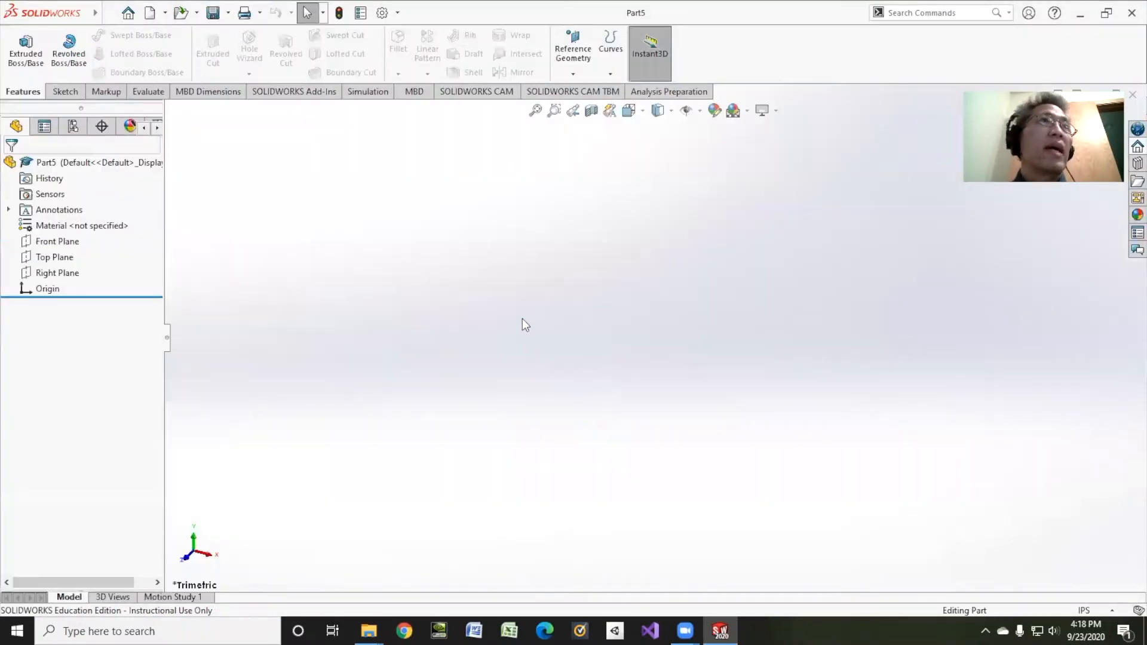
Sketch two concentric circles centred on the origin on the Front Plane, with radii of about 1.72 in and 1.11 in.
{"action": "left_click", "coordinate": [63, 91]}
{"action": "left_click", "coordinate": [20, 54]}
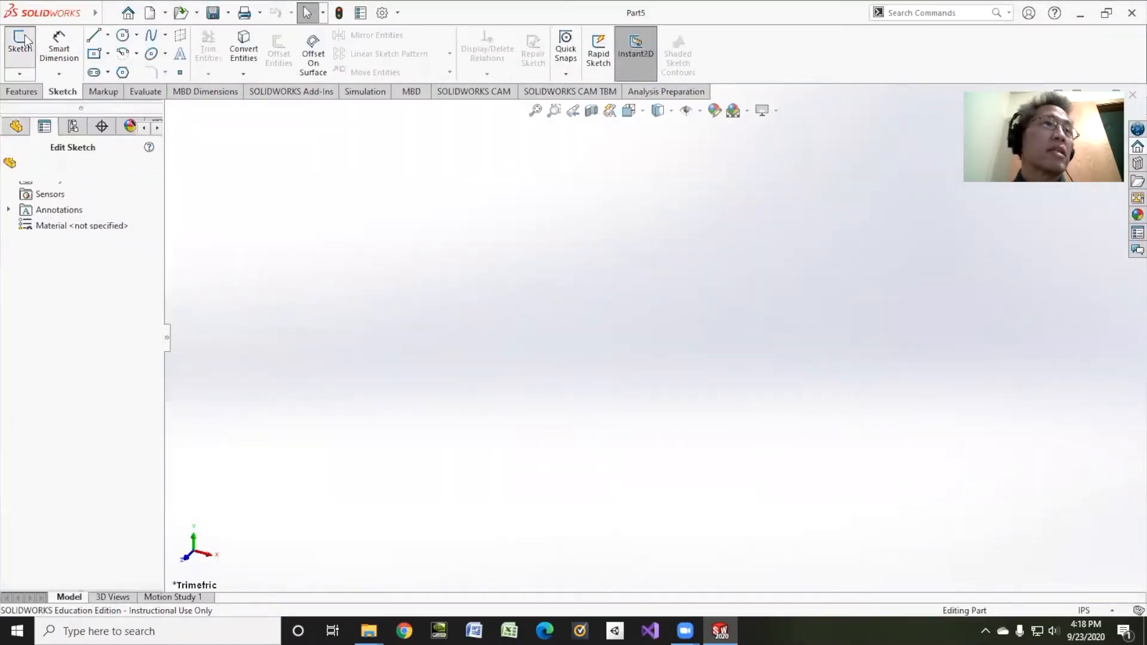
{"action": "left_click", "coordinate": [490, 204]}
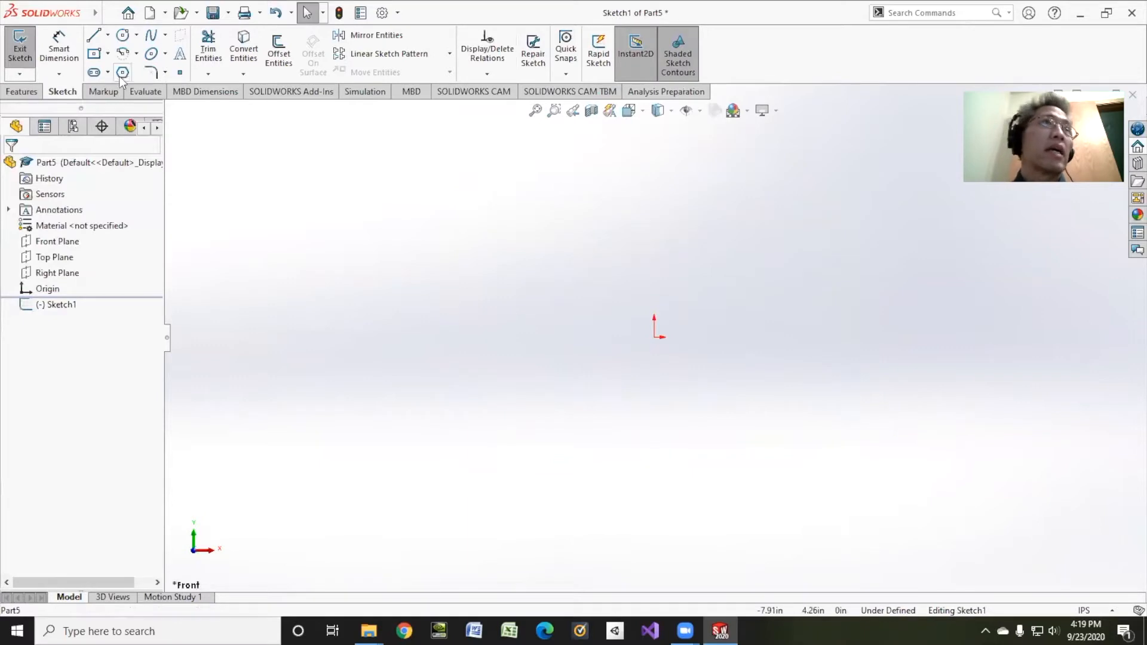
{"action": "left_click", "coordinate": [123, 35]}
{"action": "left_click", "coordinate": [655, 336]}
{"action": "left_click", "coordinate": [724, 272]}
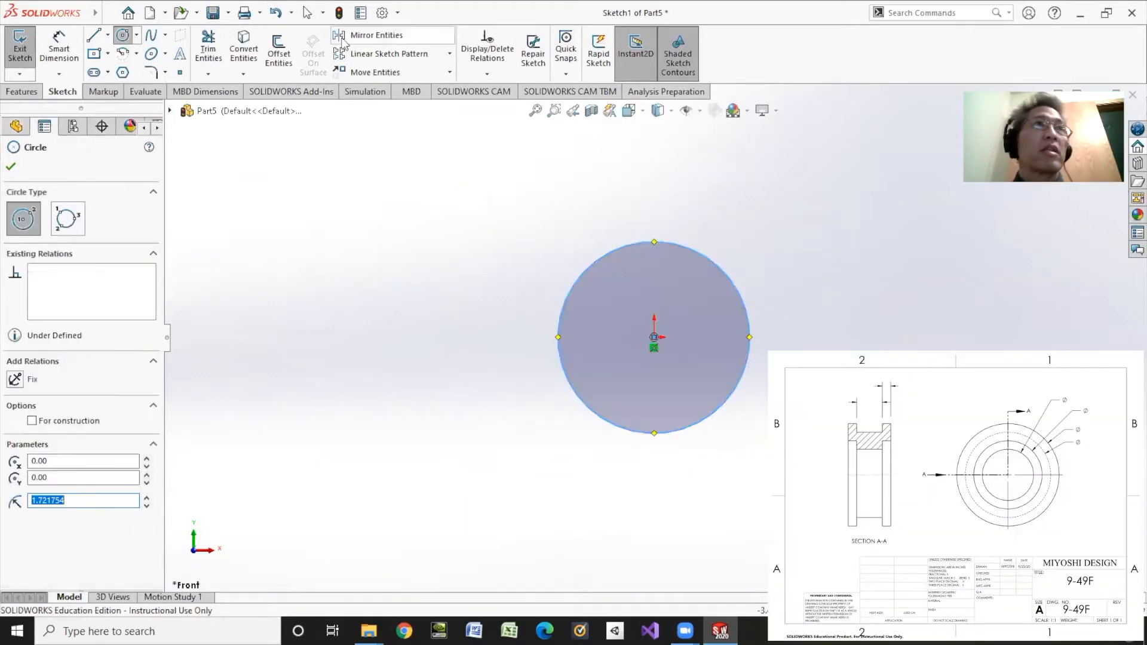
{"action": "left_click", "coordinate": [654, 337]}
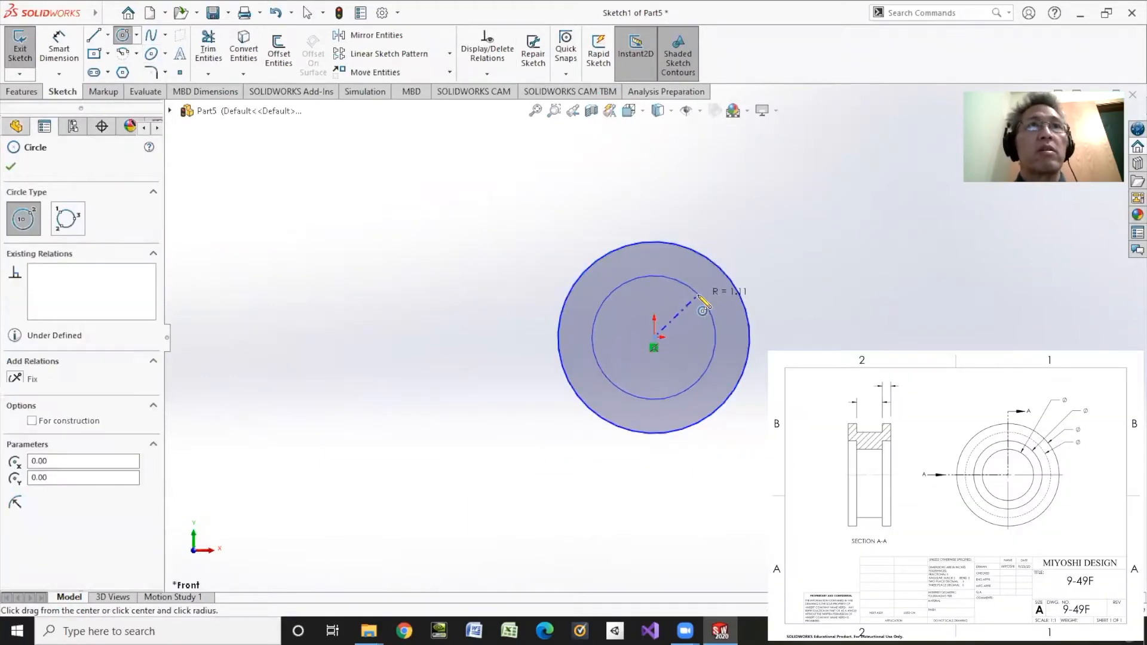
{"action": "left_click", "coordinate": [698, 295]}
Dimension the outer circle's diameter as 2 in and the inner circle's diameter as 1.5 in.
{"action": "left_click", "coordinate": [63, 43]}
{"action": "left_click", "coordinate": [736, 281]}
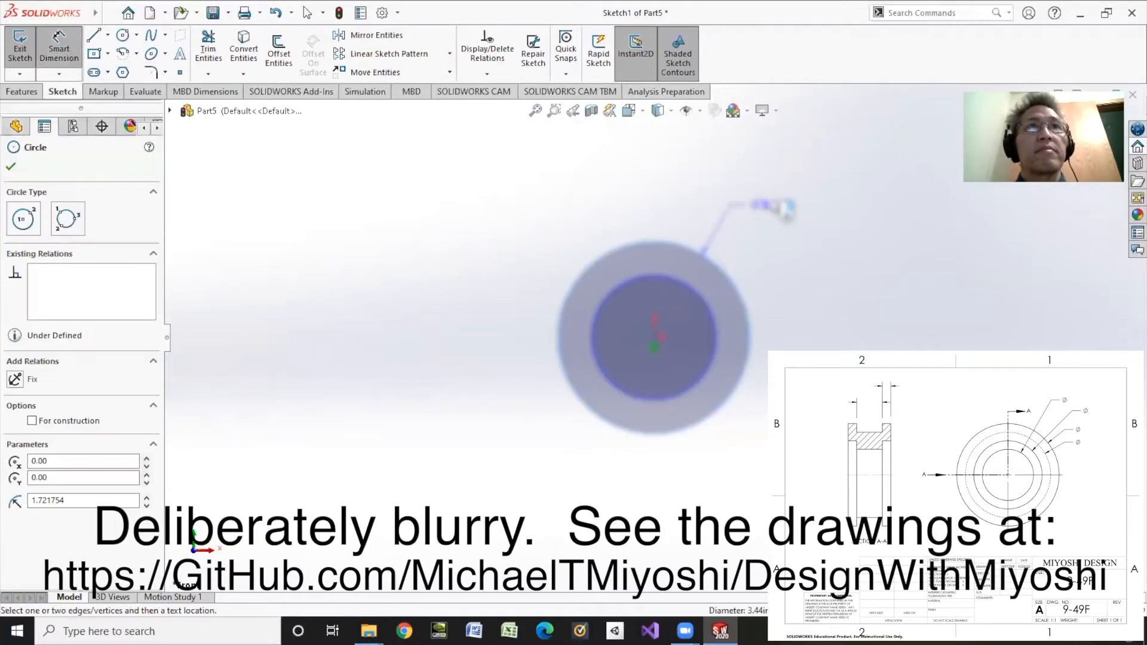
{"action": "left_click", "coordinate": [789, 179]}
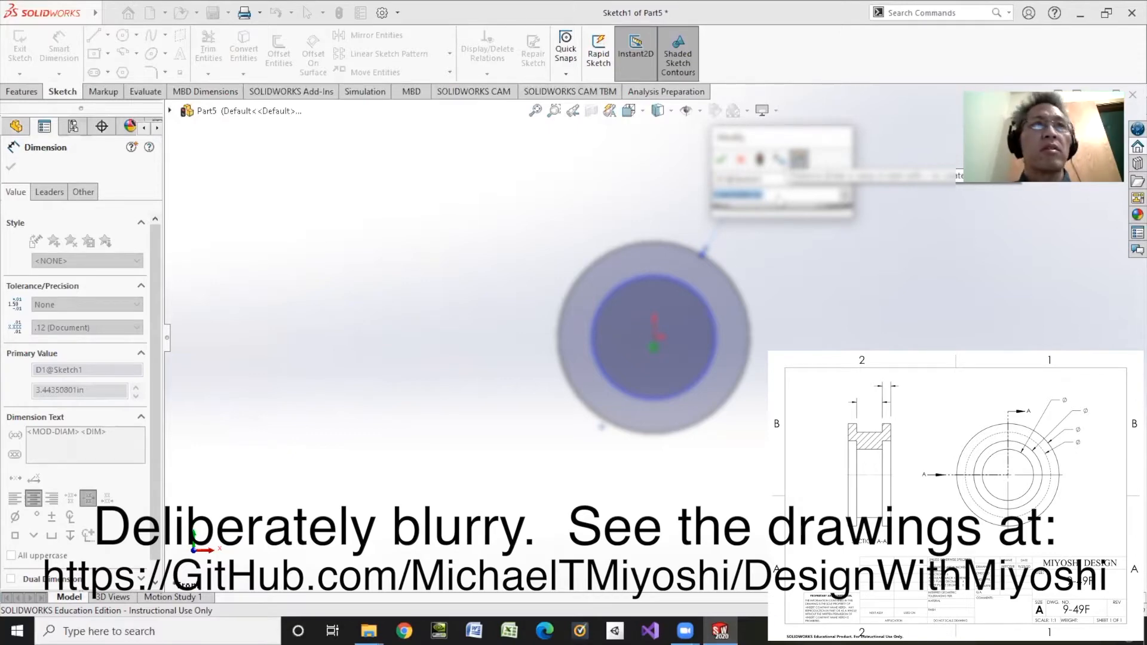
{"action": "type", "text": "2"}
{"action": "key", "text": "Return"}
{"action": "left_click", "coordinate": [710, 320]}
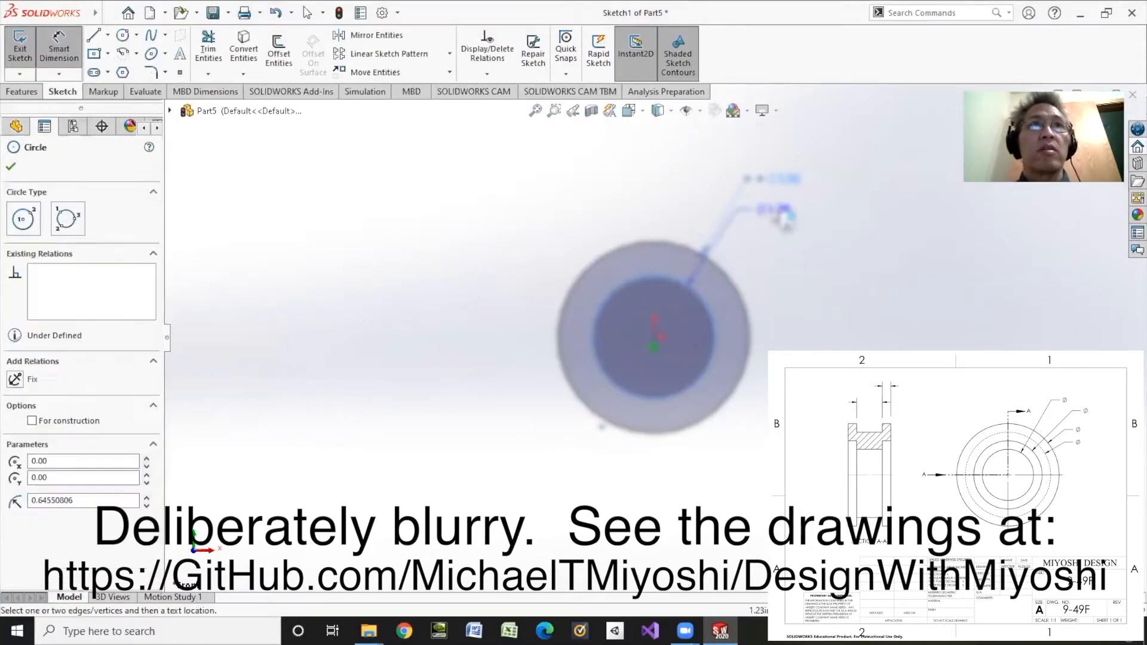
{"action": "left_click", "coordinate": [792, 226]}
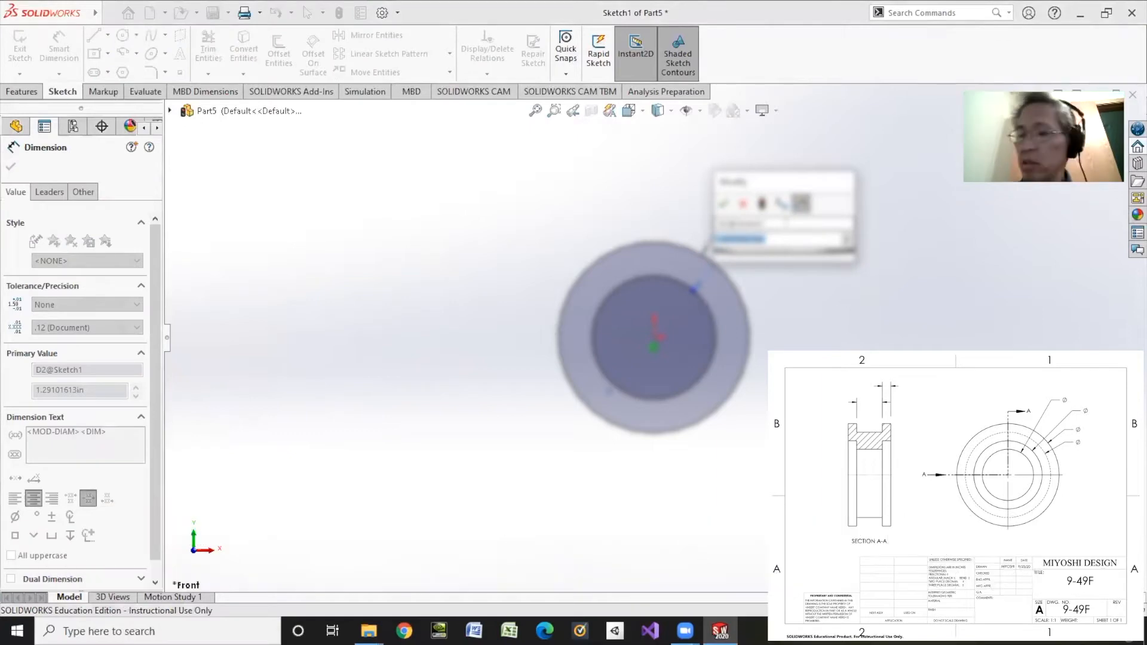
{"action": "type", "text": "1.5"}
{"action": "key", "text": "Return"}
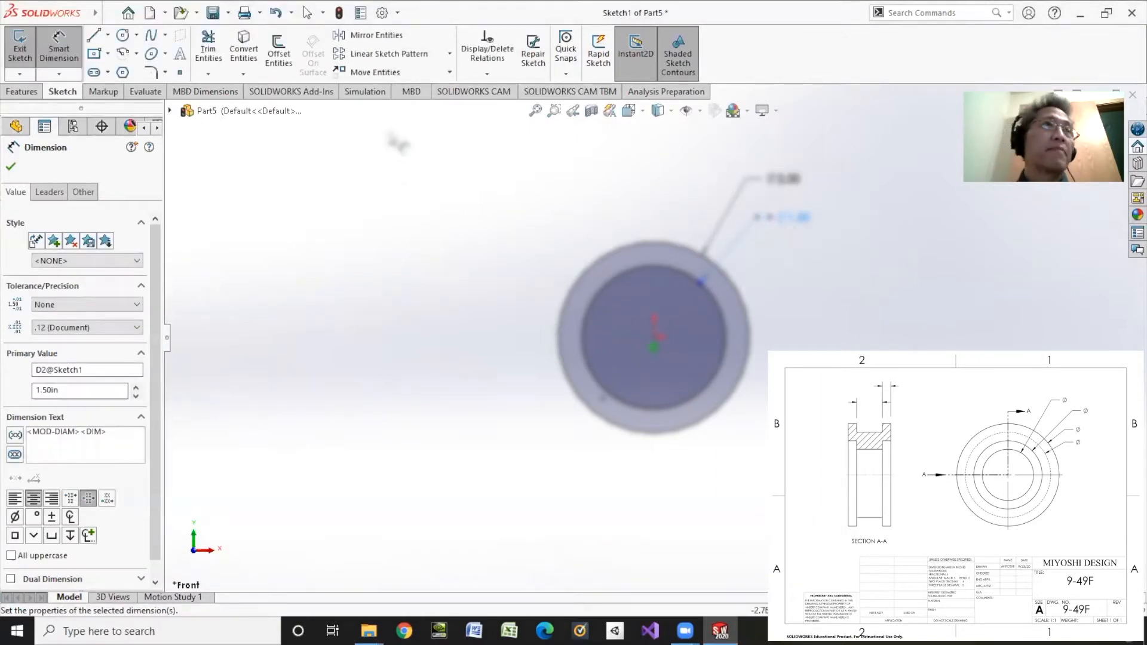
Set the outer circle's diameter to 2.5 in.
{"action": "double_click", "coordinate": [785, 181]}
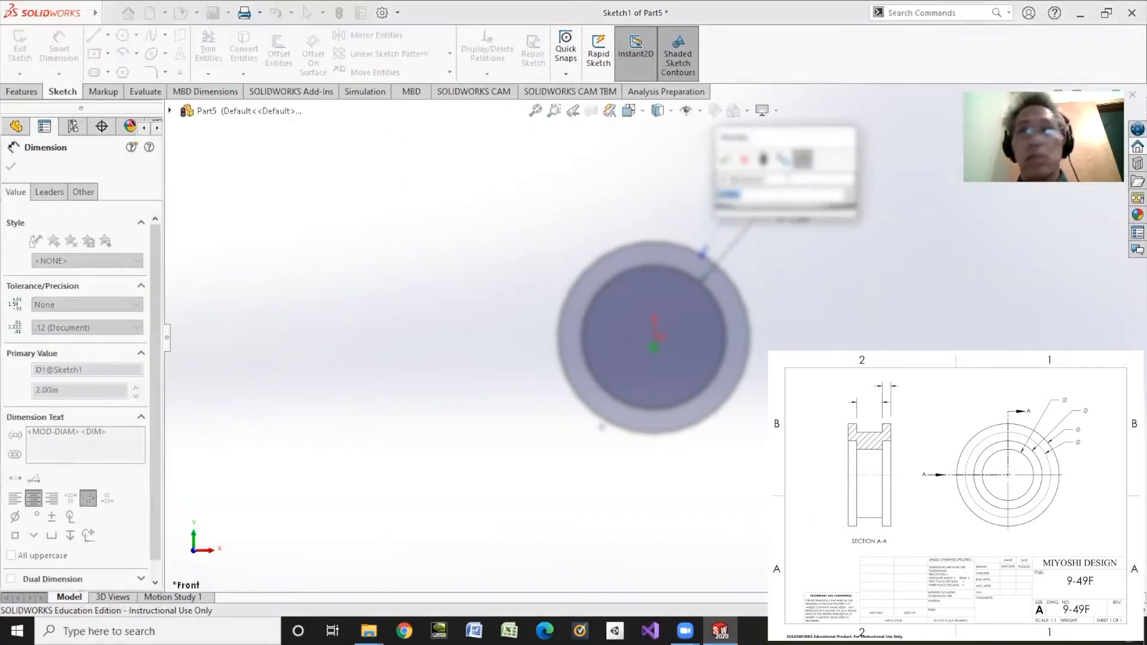
{"action": "type", "text": "2.5"}
{"action": "key", "text": "Return"}
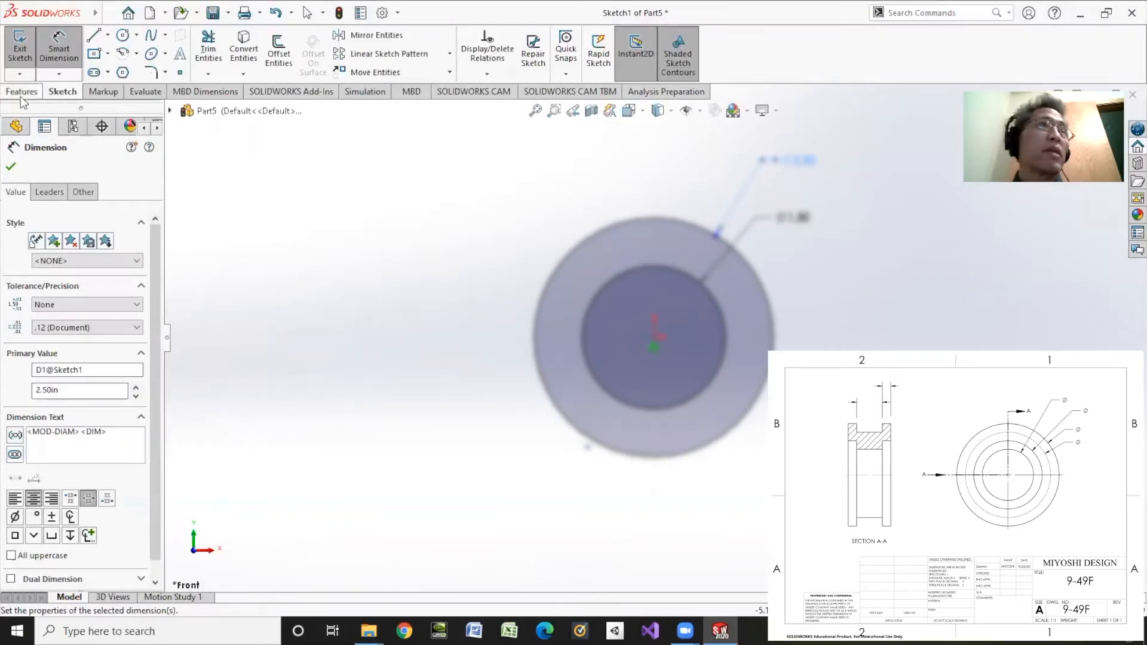
Extrude the ring profile 0.75 in as a Mid Plane boss.
{"action": "left_click", "coordinate": [23, 91]}
{"action": "left_click", "coordinate": [28, 67]}
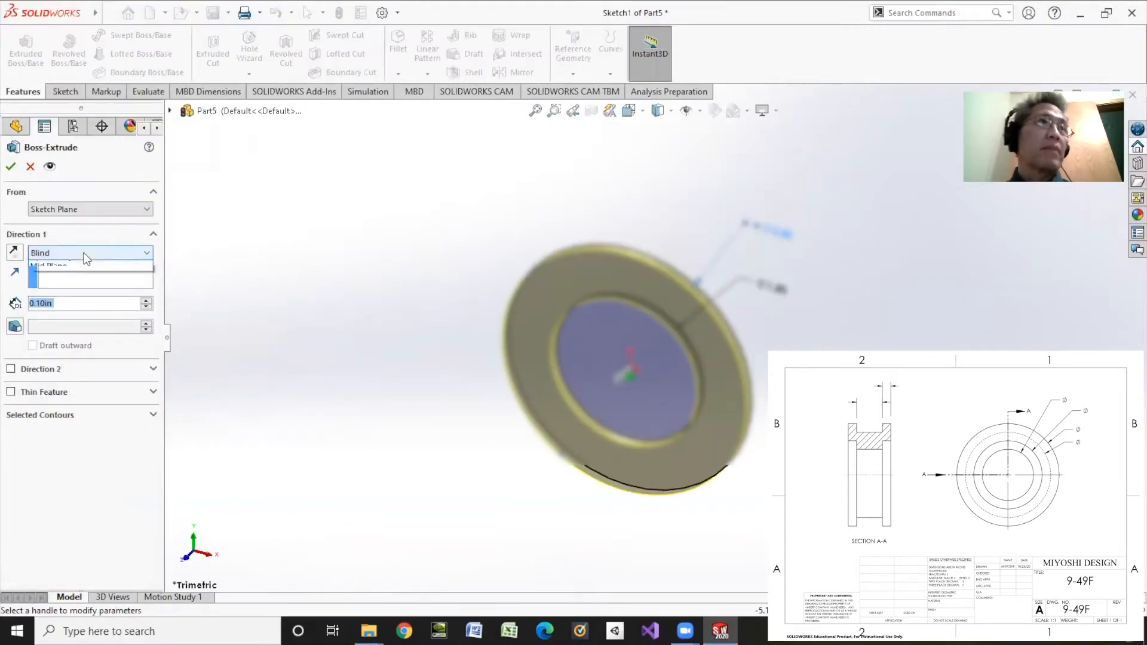
{"action": "left_click", "coordinate": [87, 253]}
{"action": "left_click", "coordinate": [71, 313]}
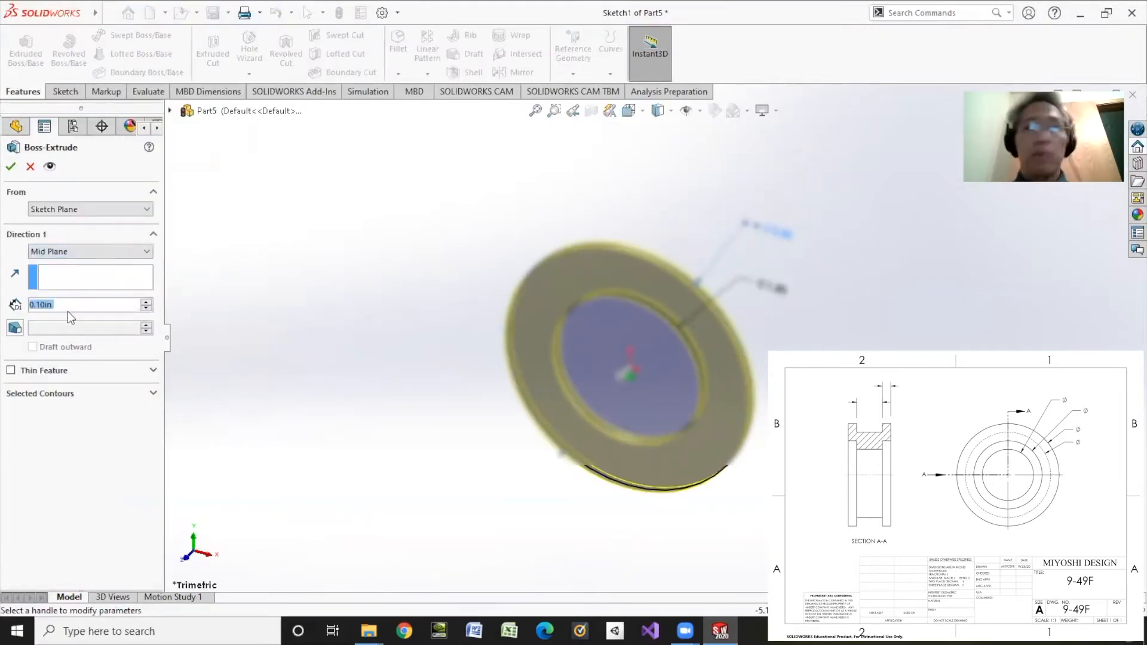
{"action": "type", "text": "0.75"}
{"action": "key", "text": "Return"}
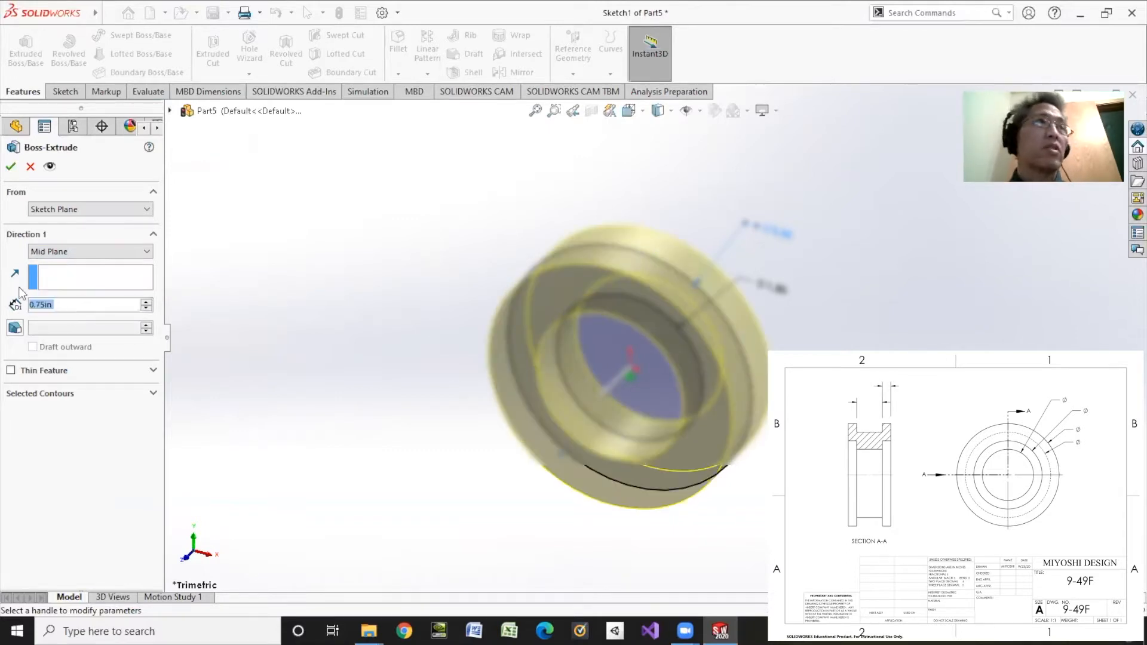
{"action": "left_click", "coordinate": [12, 168]}
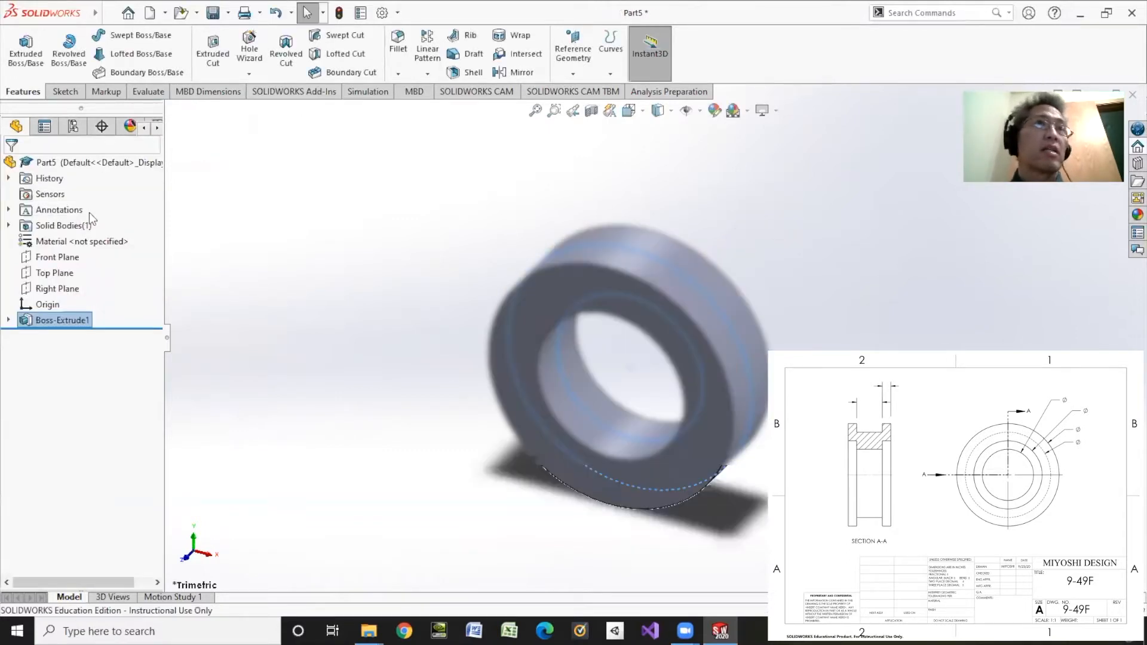
Sketch two concentric circles on the ring's front face, centred on the origin, with radii of about 0.99 in and 1.5 in.
{"action": "left_click", "coordinate": [65, 91]}
{"action": "left_click", "coordinate": [18, 68]}
{"action": "left_click", "coordinate": [522, 335]}
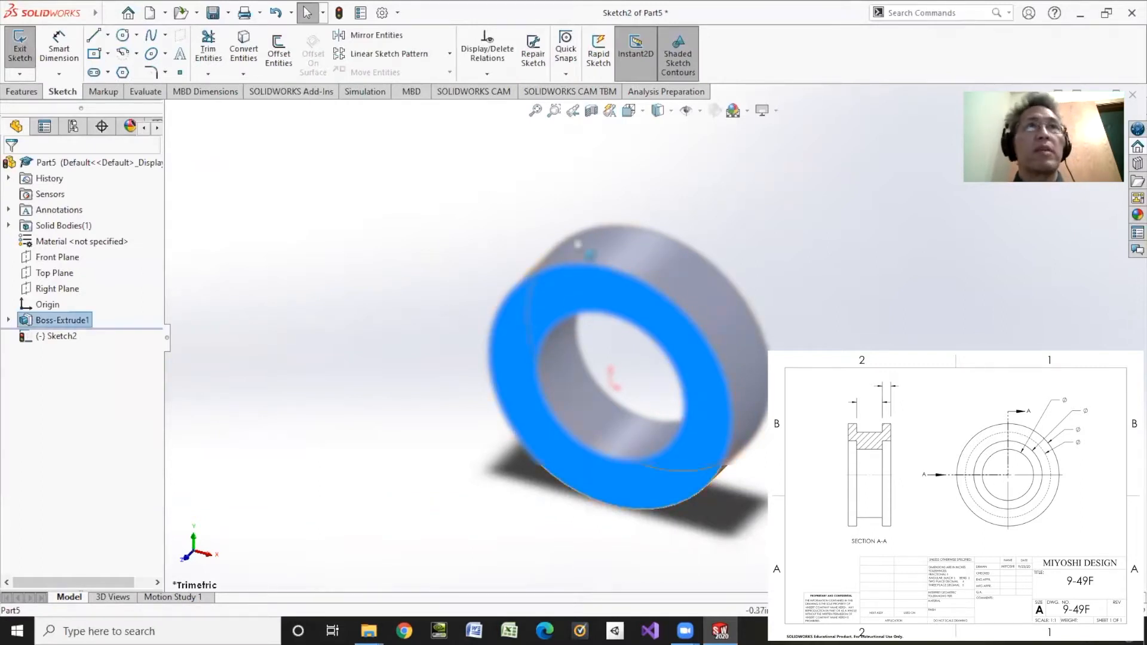
{"action": "left_click", "coordinate": [123, 34]}
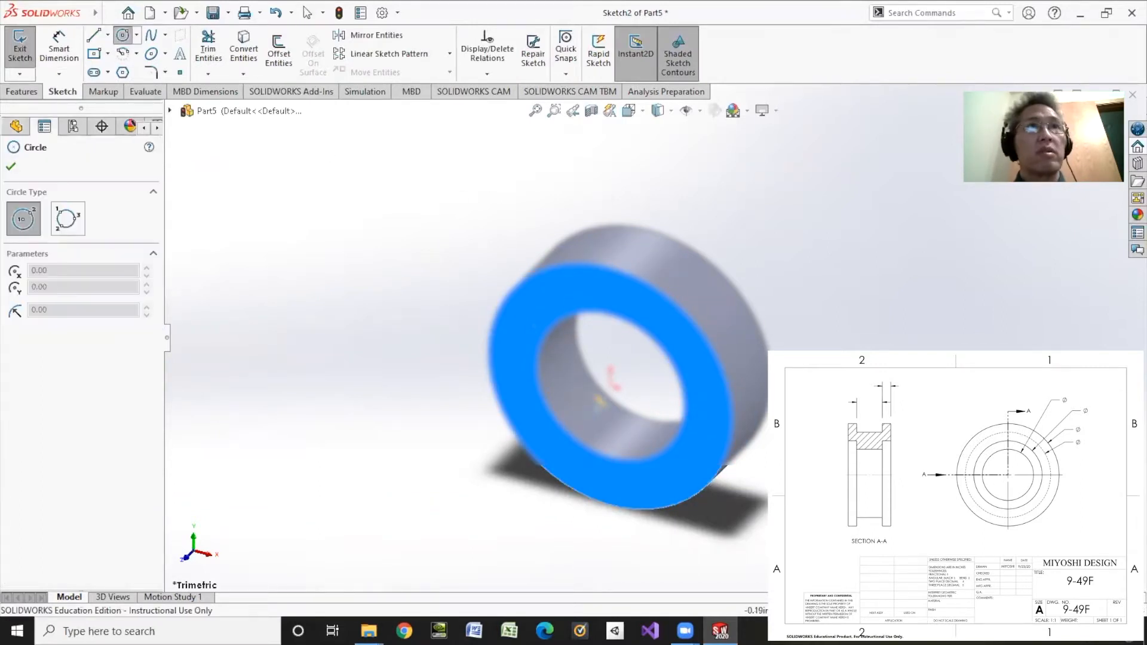
{"action": "left_click", "coordinate": [611, 393]}
{"action": "left_click", "coordinate": [671, 336]}
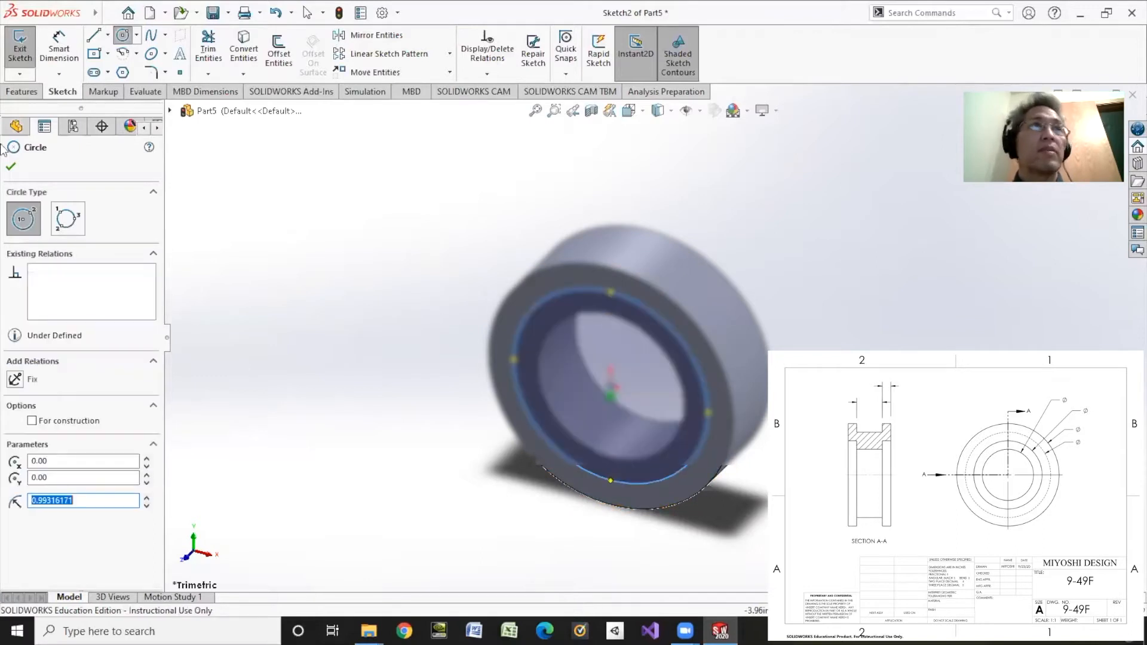
{"action": "left_click", "coordinate": [611, 393]}
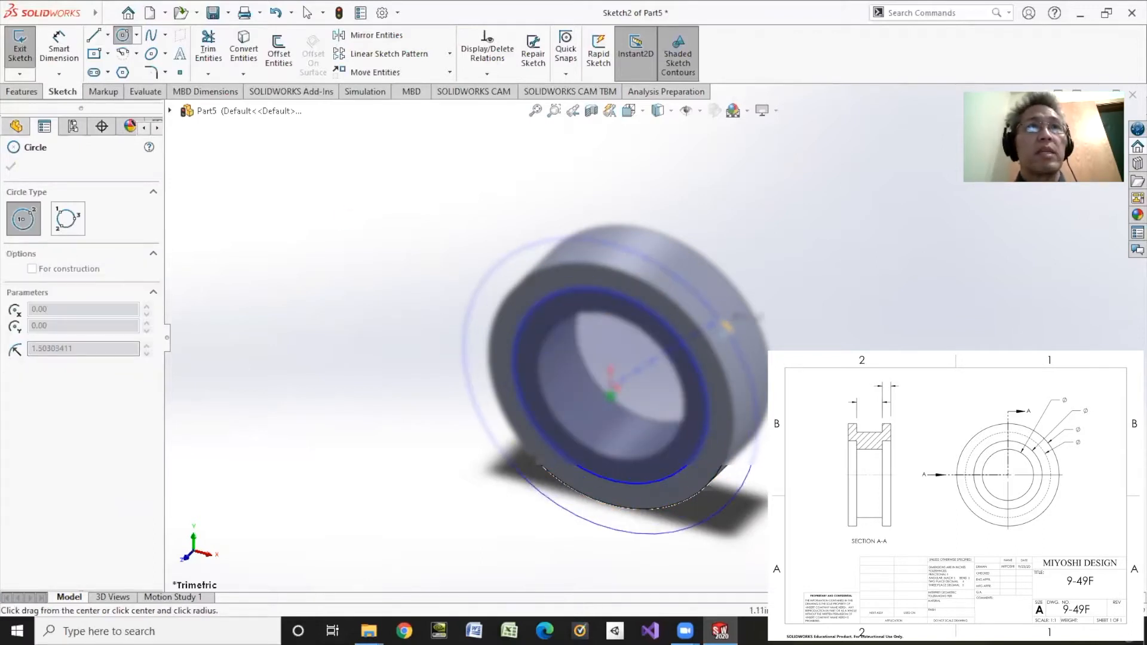
{"action": "left_click", "coordinate": [482, 317]}
Dimension the larger circle on the ring's front face with a diameter of 3.5 in.
{"action": "left_click", "coordinate": [59, 51]}
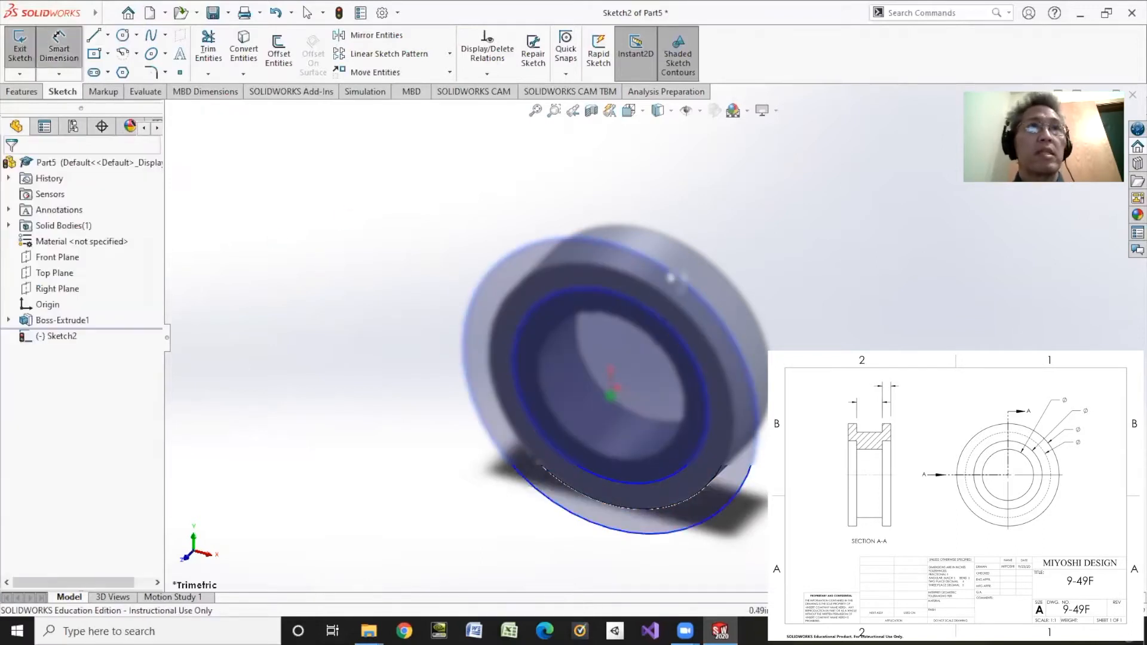
{"action": "left_click", "coordinate": [672, 274]}
{"action": "left_click", "coordinate": [807, 205]}
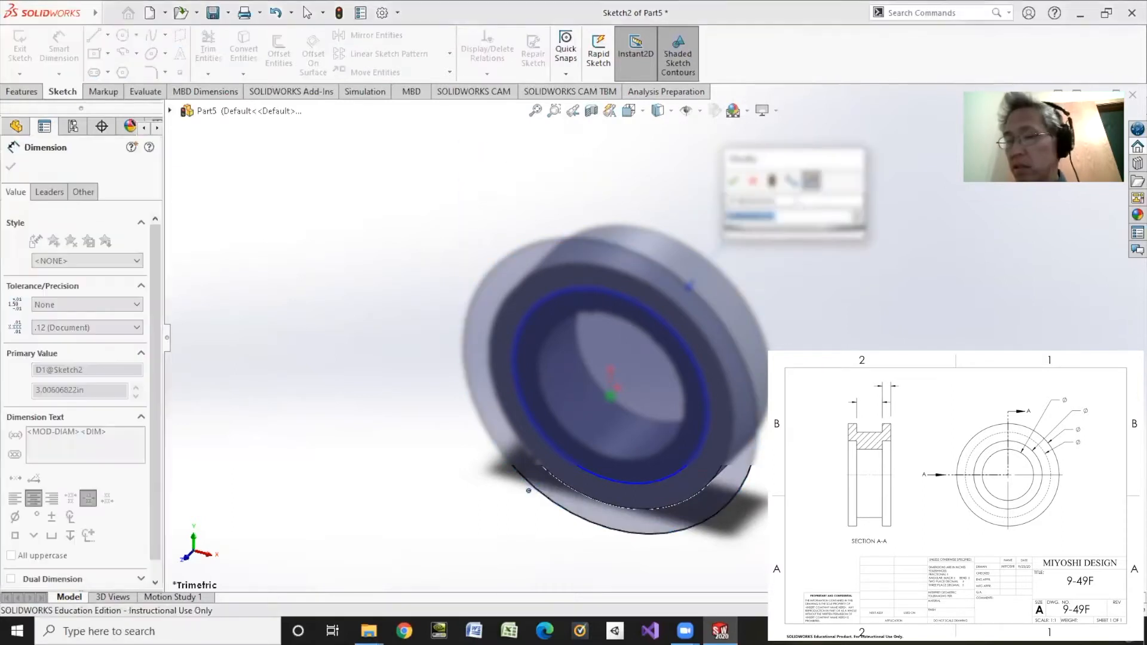
{"action": "type", "text": "3.5"}
{"action": "key", "text": "Return"}
Set the larger circle's diameter to 3 in and dimension the smaller circle's diameter as 2 in.
{"action": "double_click", "coordinate": [816, 191]}
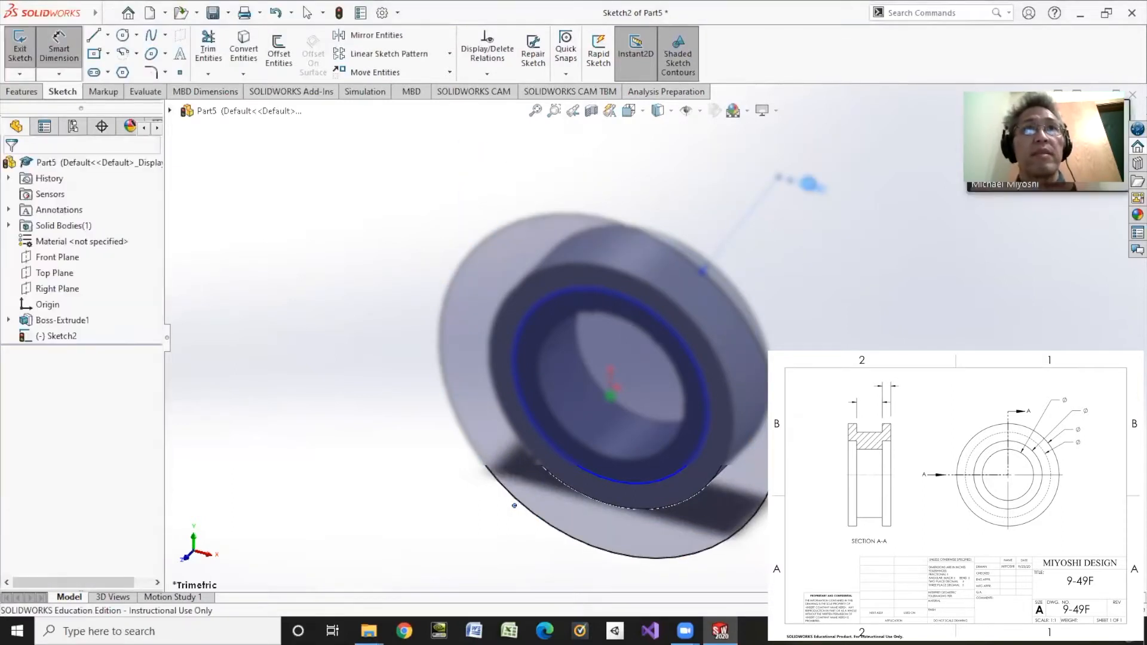
{"action": "type", "text": "3.50in"}
{"action": "key", "text": "Return"}
{"action": "left_click", "coordinate": [667, 327]}
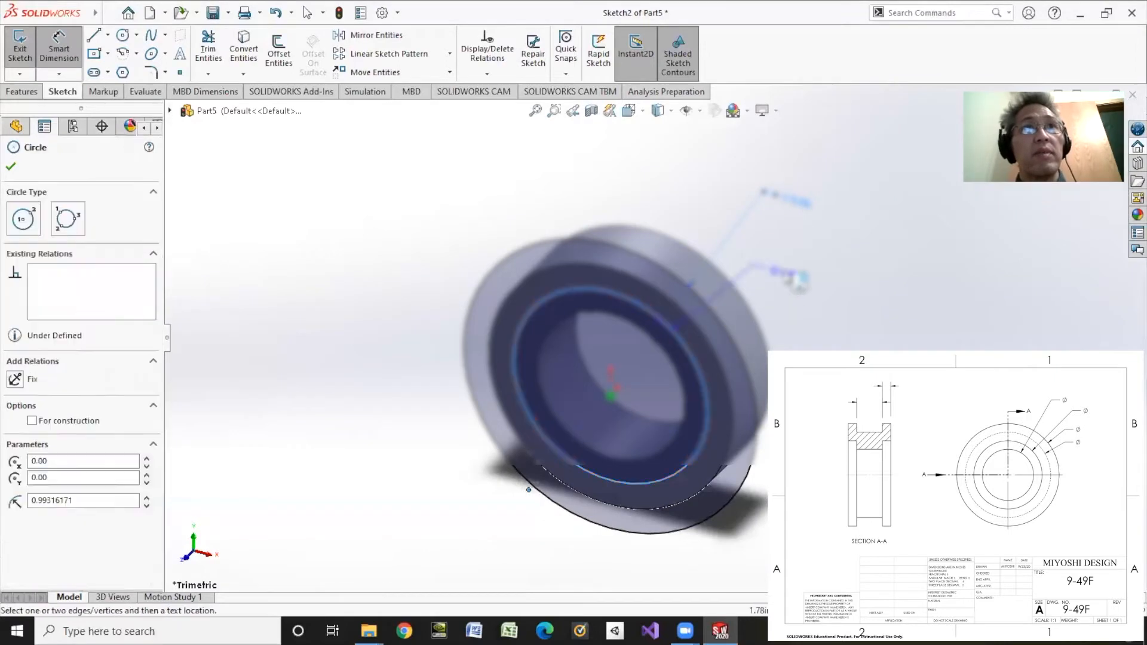
{"action": "left_click", "coordinate": [794, 272]}
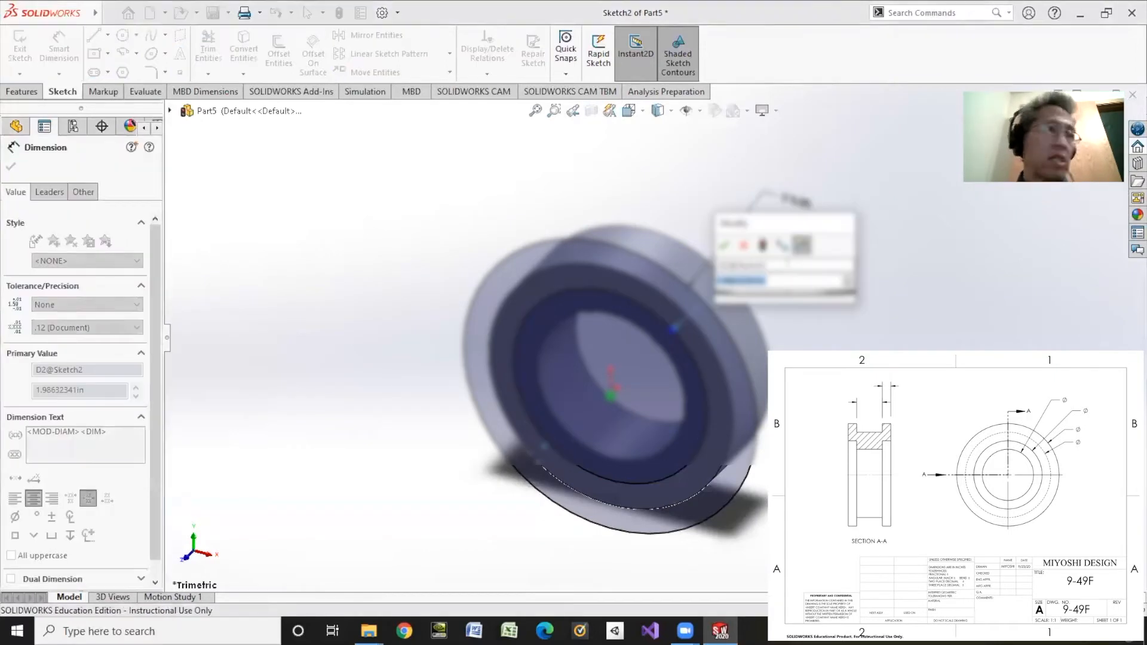
{"action": "type", "text": "2.00in"}
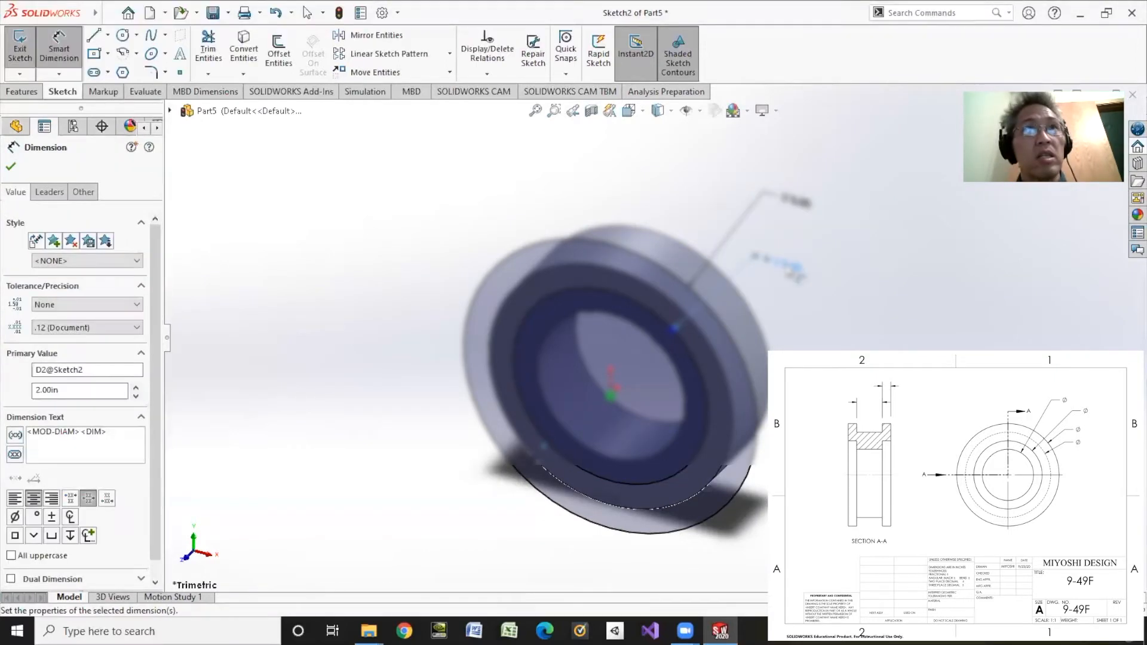
Extrude the flange profile outward from the ring's front face as a Blind boss with a depth of 0.25 in.
{"action": "left_click", "coordinate": [21, 92]}
{"action": "left_click", "coordinate": [35, 47]}
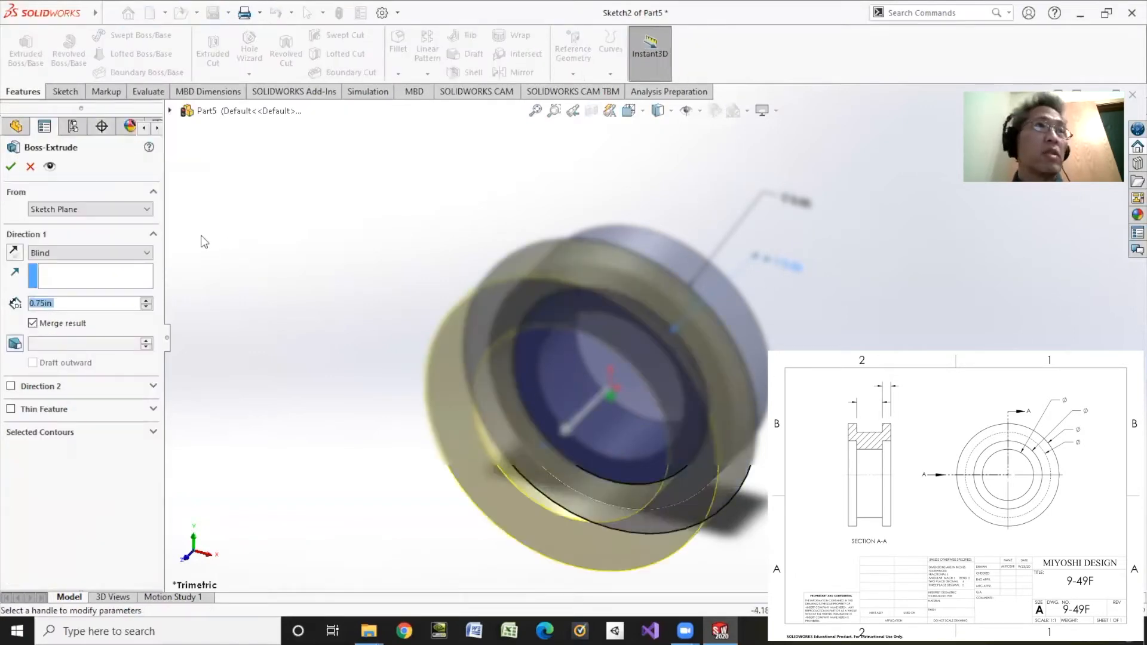
{"action": "type", "text": ".25"}
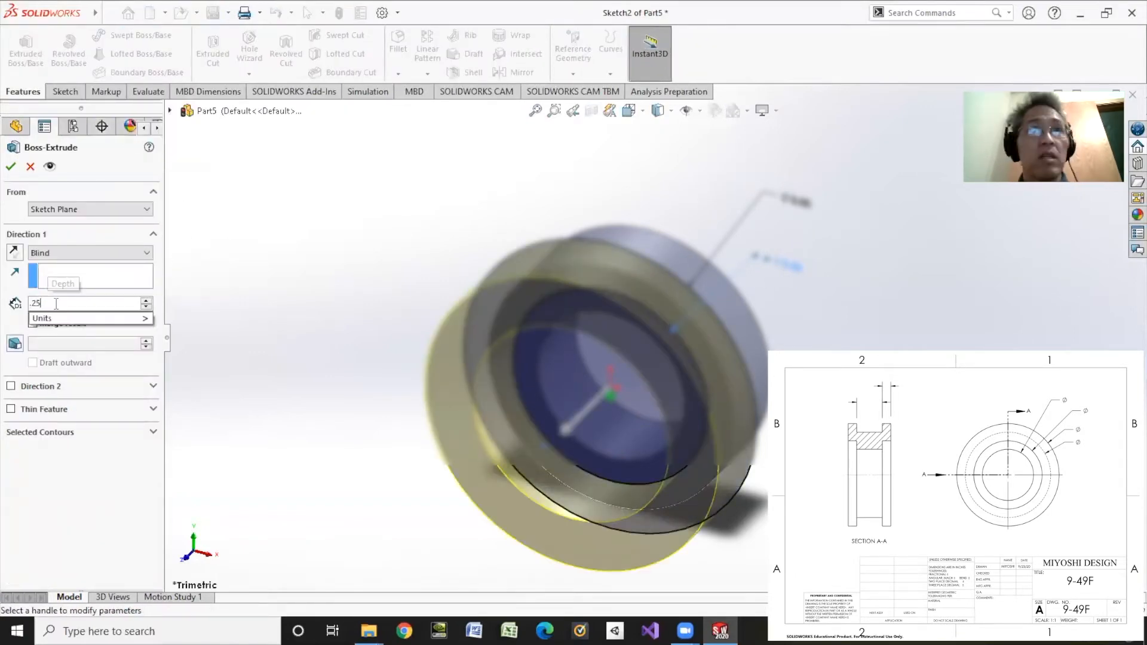
{"action": "key", "text": "Return"}
{"action": "left_click", "coordinate": [11, 166]}
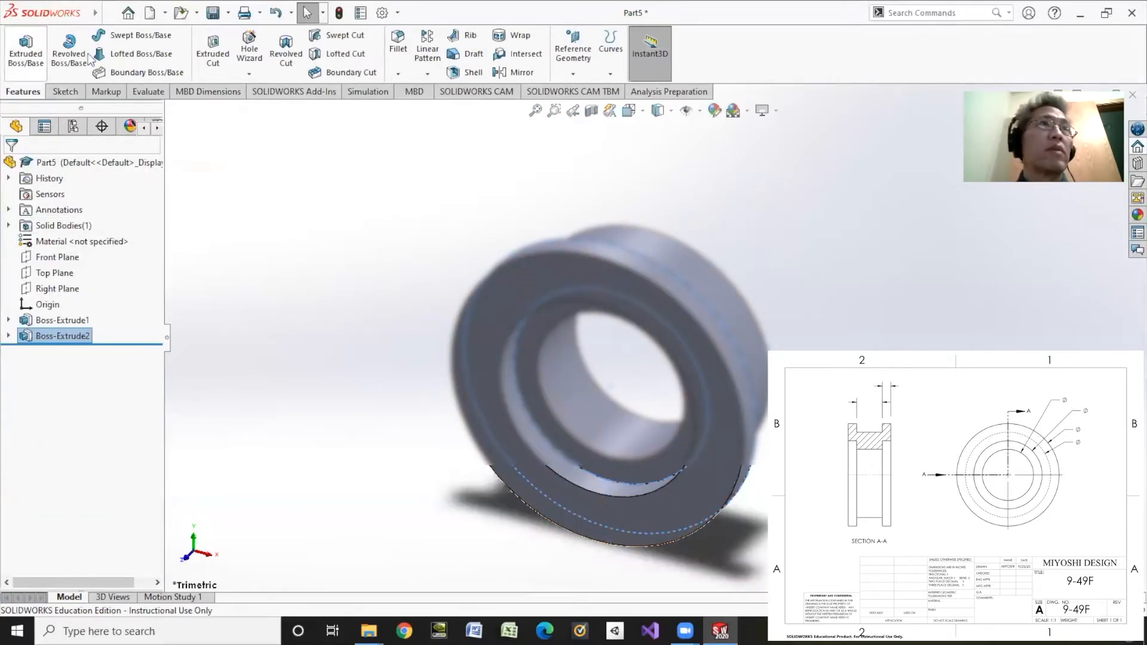
Mirror the flange feature Boss-Extrude2 about the Front Plane.
{"action": "left_click", "coordinate": [515, 72]}
{"action": "left_click", "coordinate": [171, 111]}
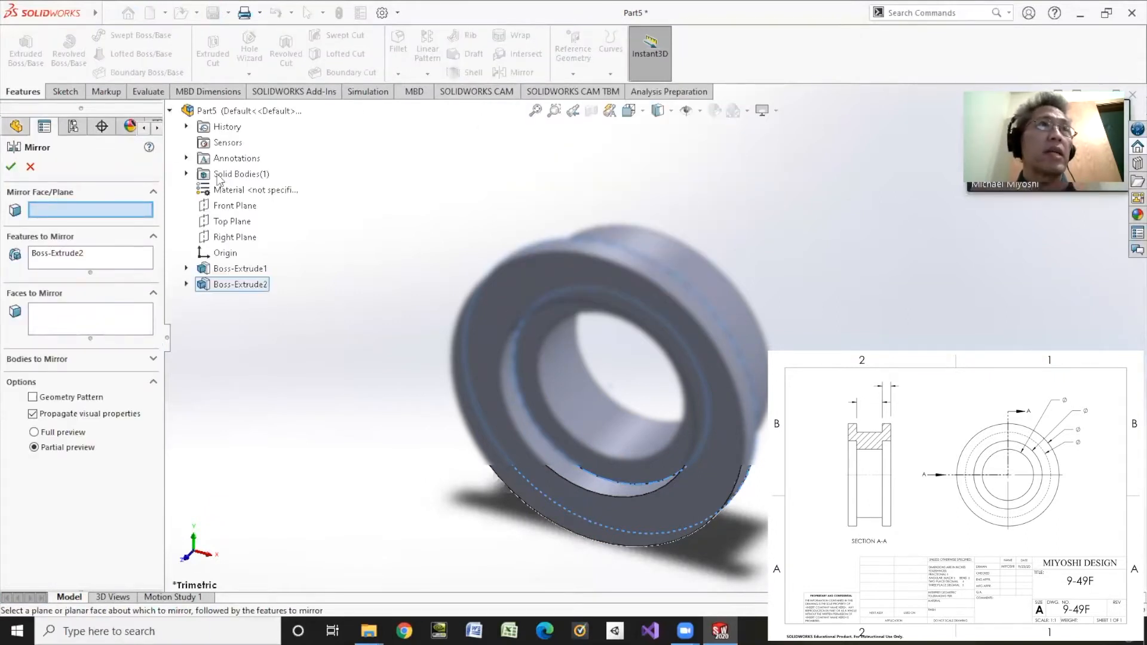
{"action": "left_click", "coordinate": [235, 205]}
{"action": "left_click", "coordinate": [74, 210]}
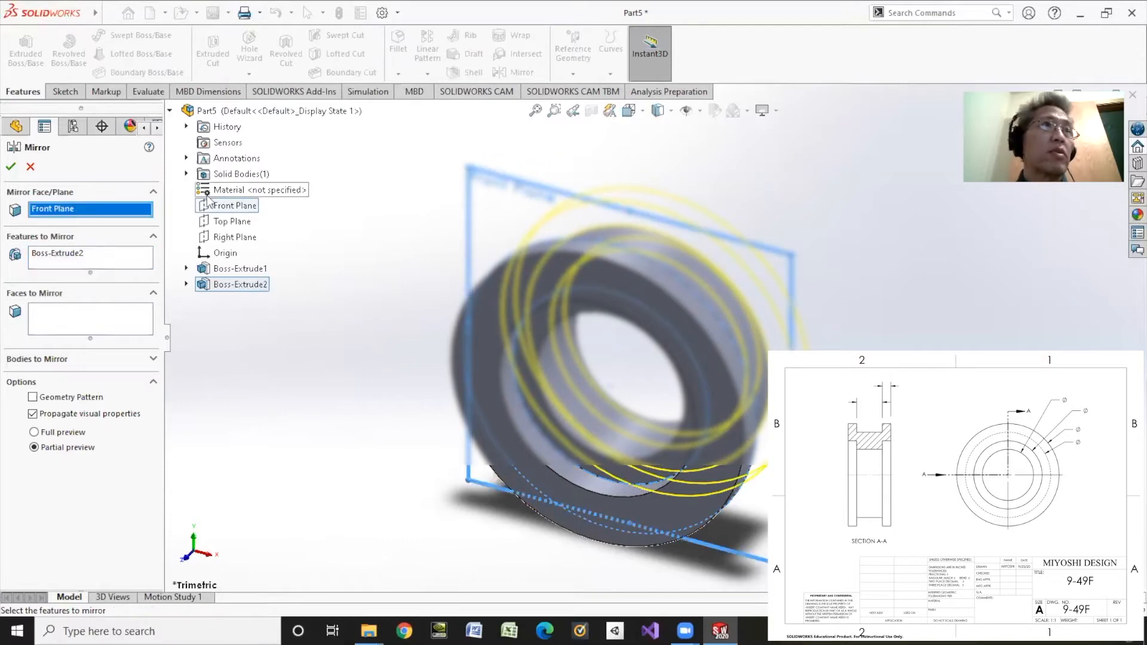
{"action": "left_click", "coordinate": [247, 208]}
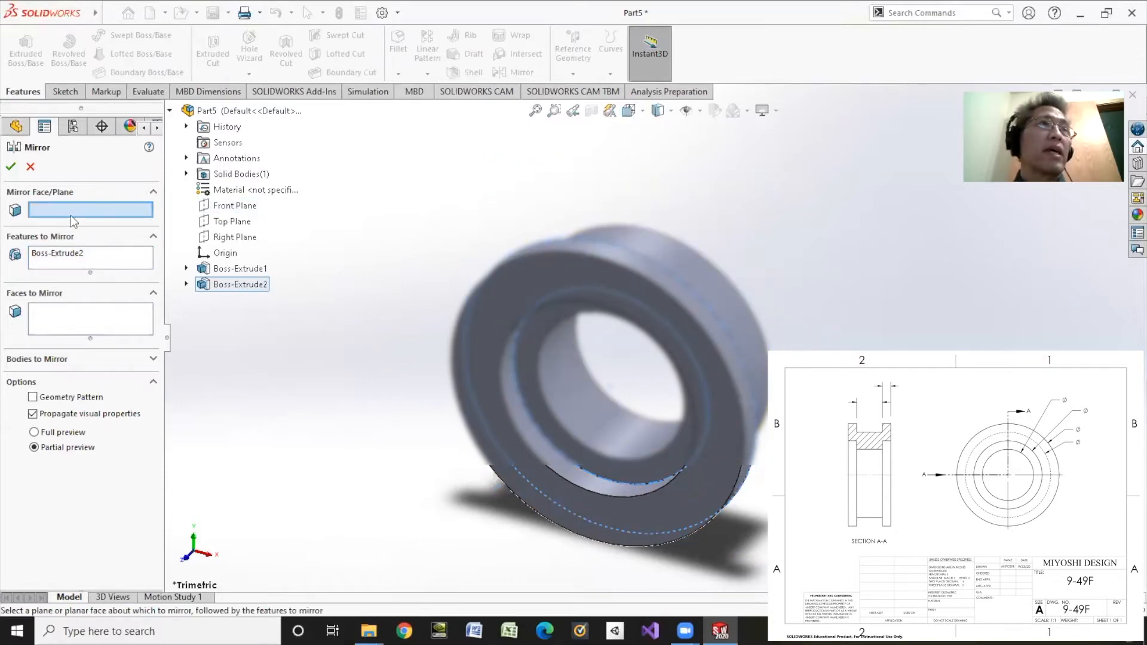
{"action": "left_click", "coordinate": [218, 206]}
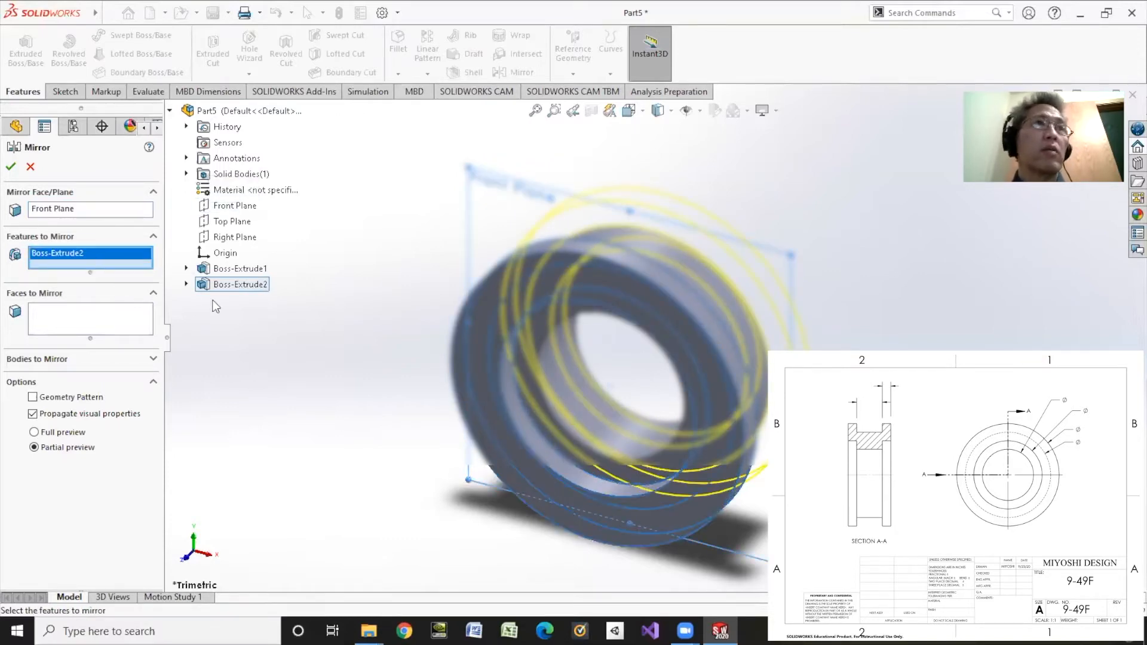
{"action": "left_click", "coordinate": [110, 253]}
{"action": "right_click", "coordinate": [109, 253]}
{"action": "left_click", "coordinate": [143, 267]}
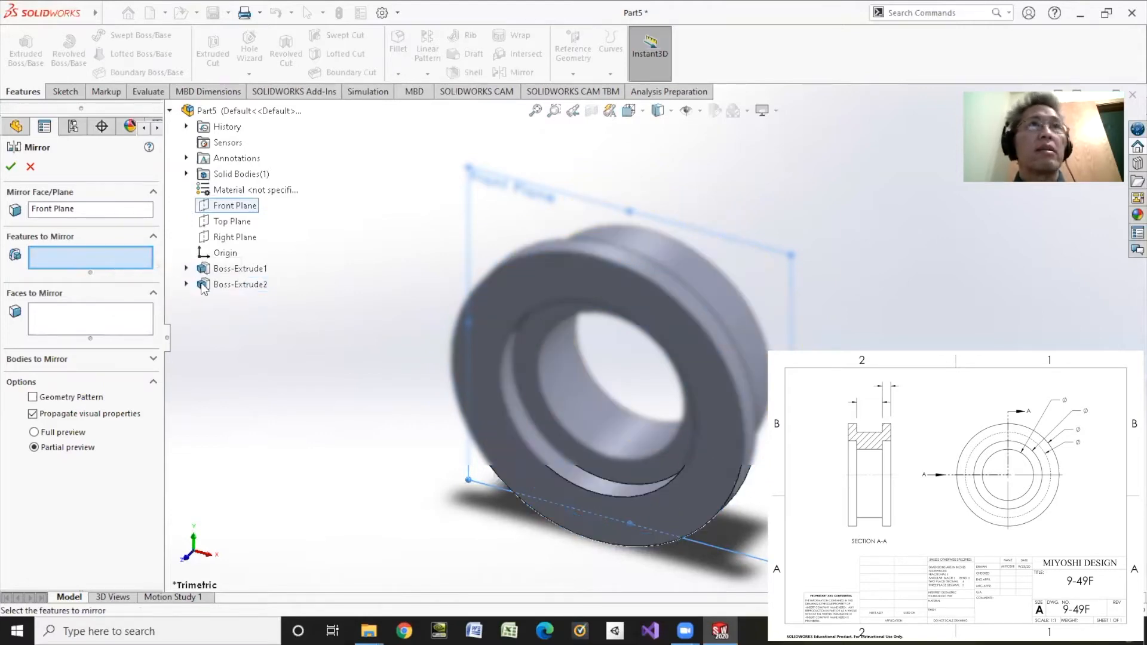
{"action": "left_click", "coordinate": [221, 285]}
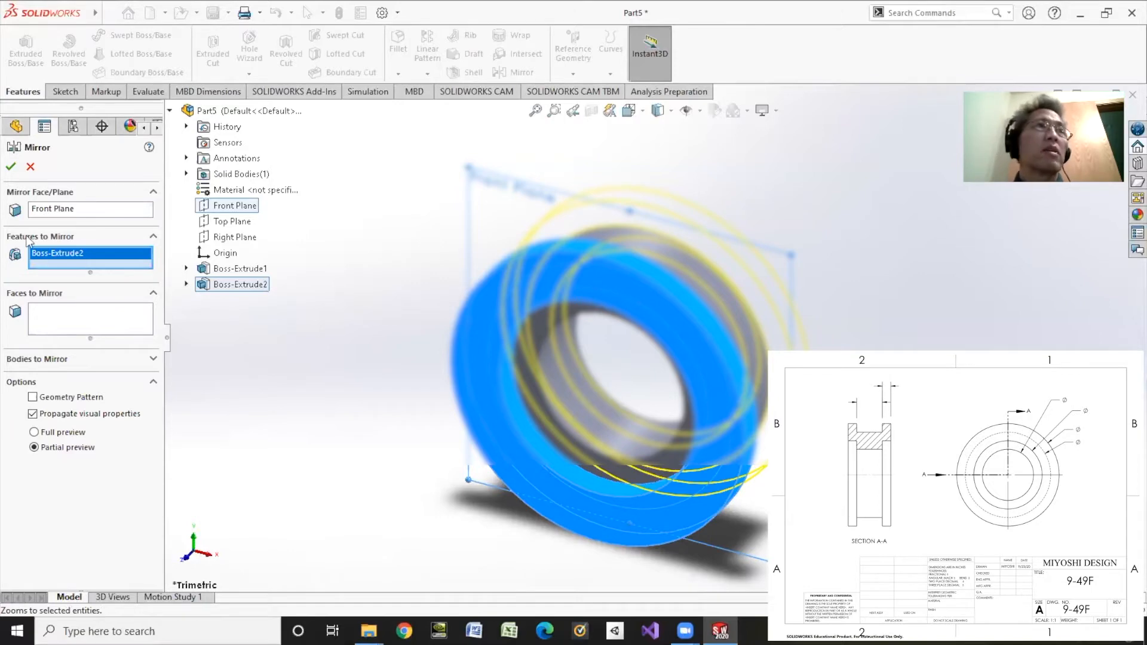
{"action": "left_click", "coordinate": [10, 168]}
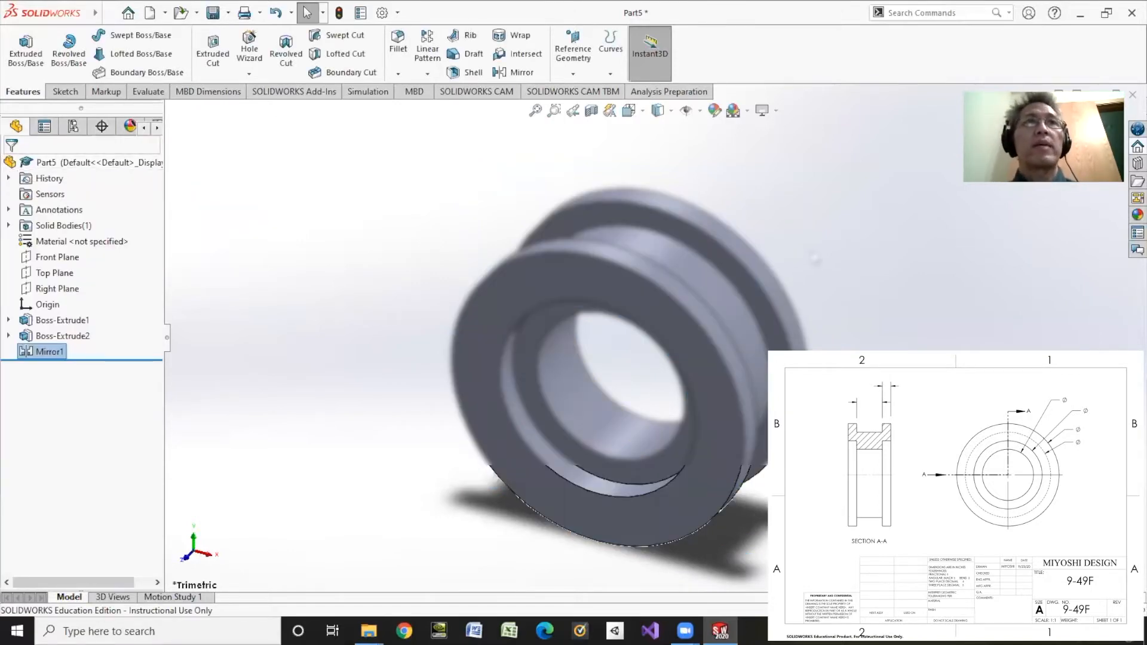
Save the part under the file name 9-49F.
{"action": "left_click", "coordinate": [161, 14]}
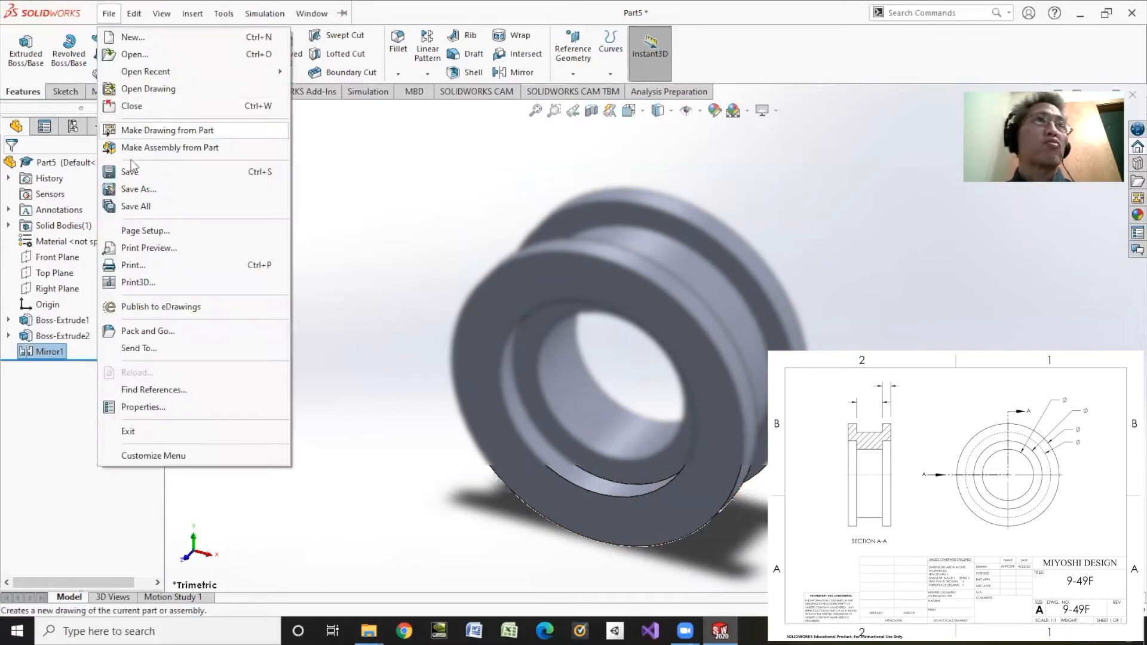
{"action": "left_click", "coordinate": [130, 172]}
{"action": "type", "text": "9-49"}
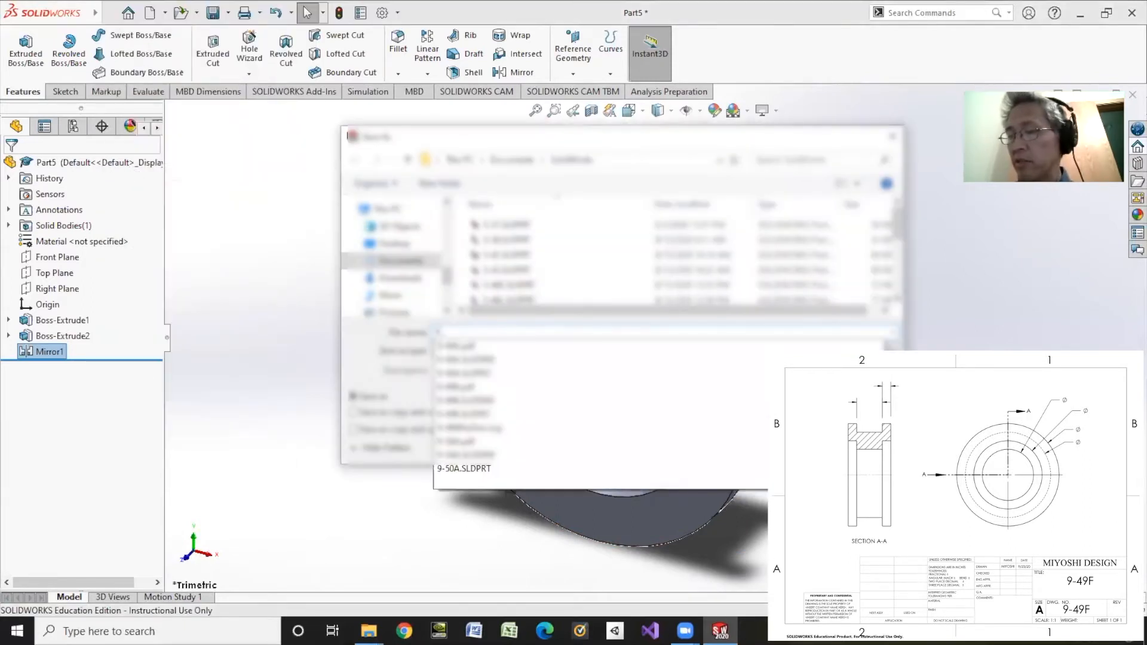
{"action": "type", "text": "F"}
{"action": "key", "text": "Return"}
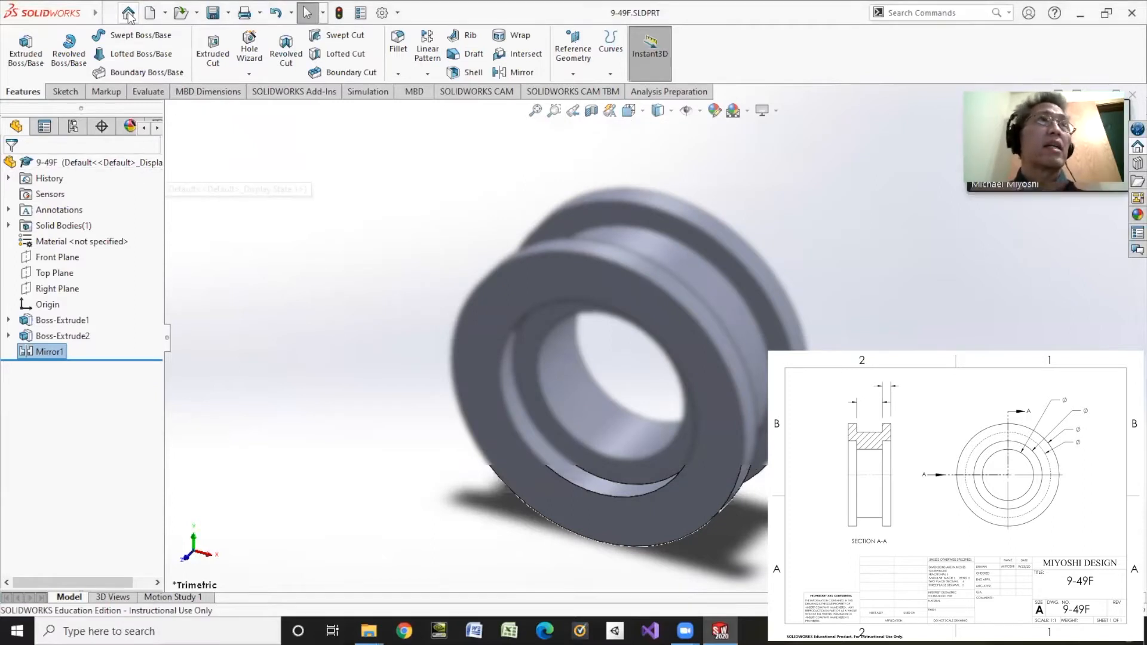
Create a drawing from the part on a standard A (ANSI) Landscape sheet.
{"action": "left_click", "coordinate": [166, 13]}
{"action": "left_click", "coordinate": [215, 46]}
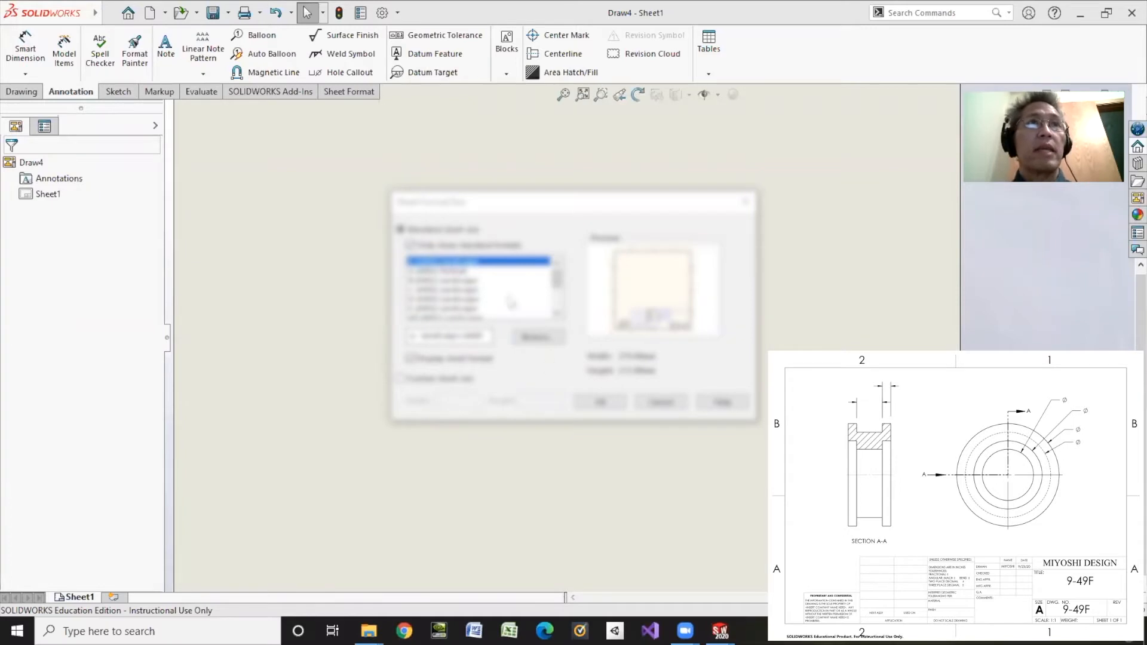
{"action": "left_click", "coordinate": [600, 402]}
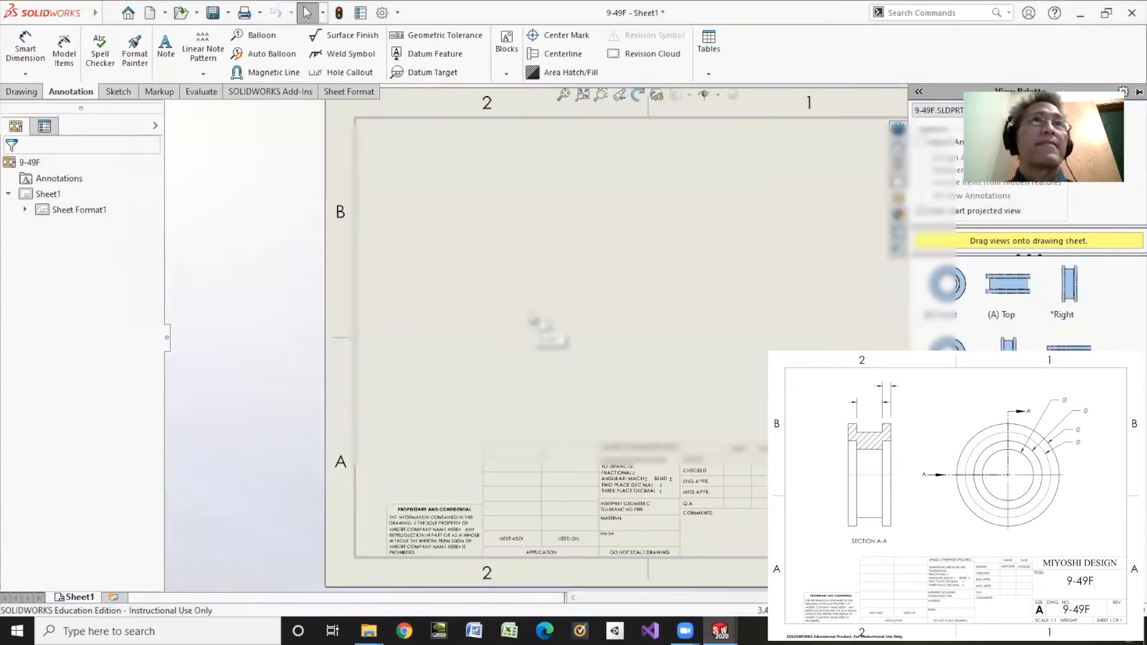
Place a single front view of 9-49F on the right half of the sheet, displayed with hidden lines visible.
{"action": "left_click", "coordinate": [37, 91]}
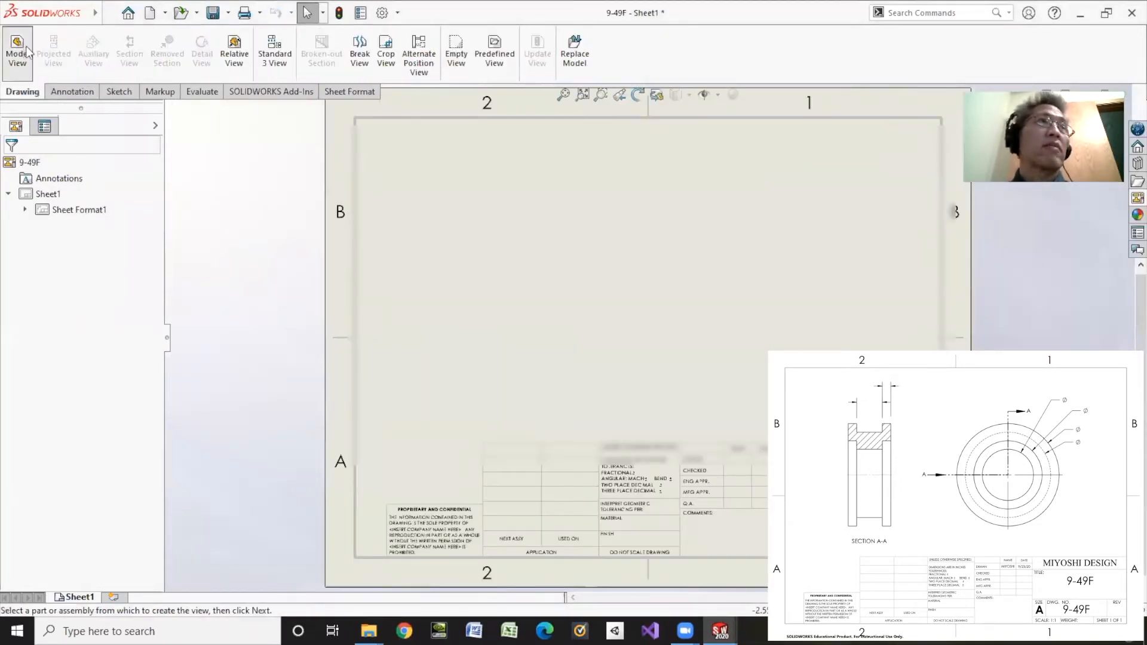
{"action": "left_click", "coordinate": [154, 166]}
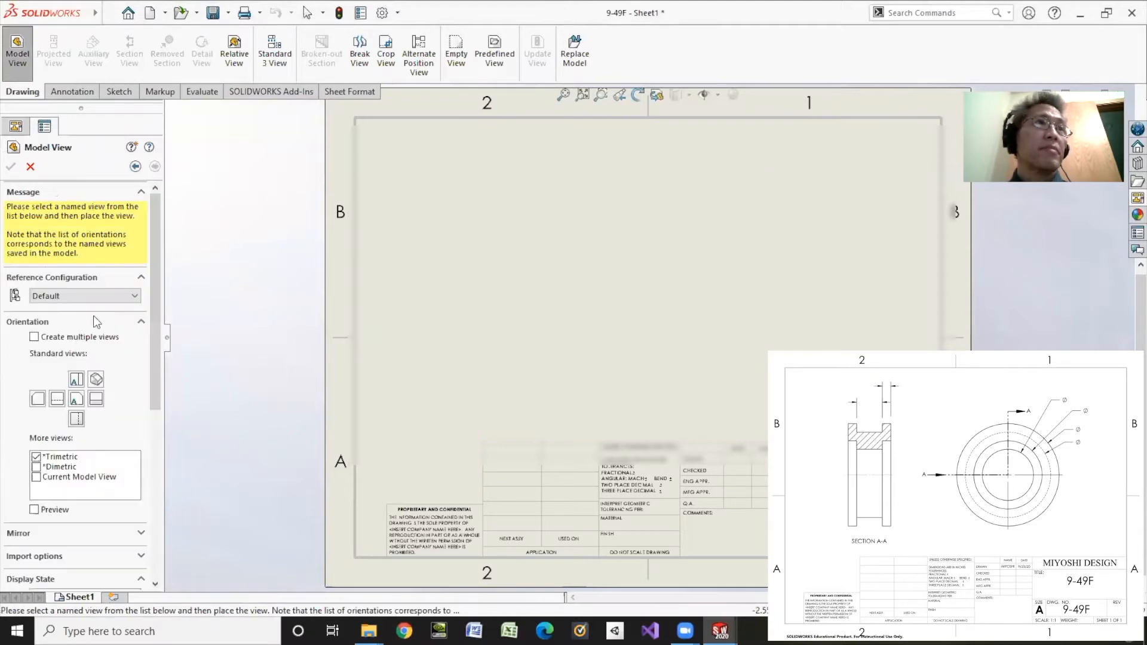
{"action": "left_click", "coordinate": [73, 399]}
{"action": "scroll", "coordinate": [71, 408], "scroll_direction": "down", "scroll_amount": 5}
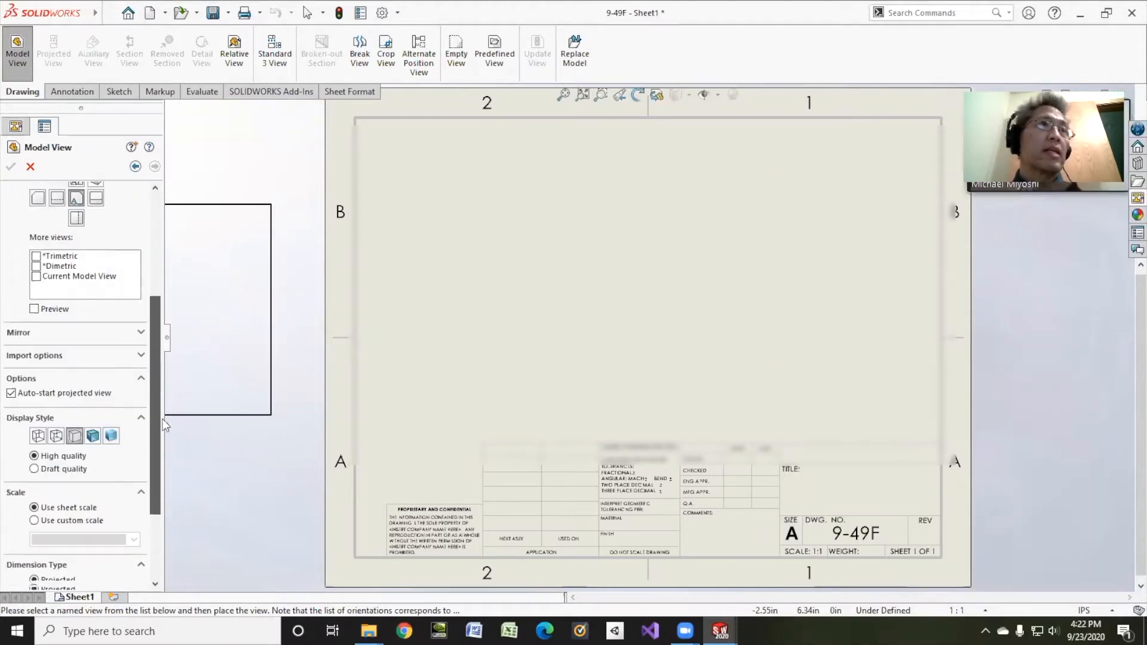
{"action": "left_click", "coordinate": [56, 393]}
{"action": "scroll", "coordinate": [138, 354], "scroll_direction": "down", "scroll_amount": 2}
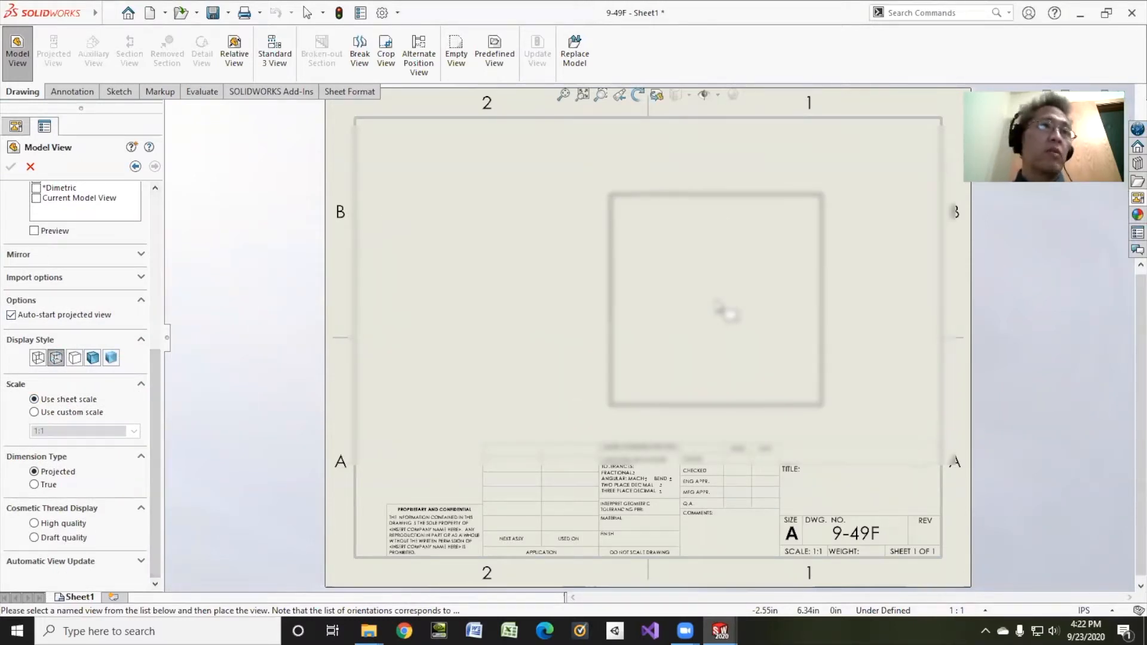
{"action": "left_click", "coordinate": [744, 310]}
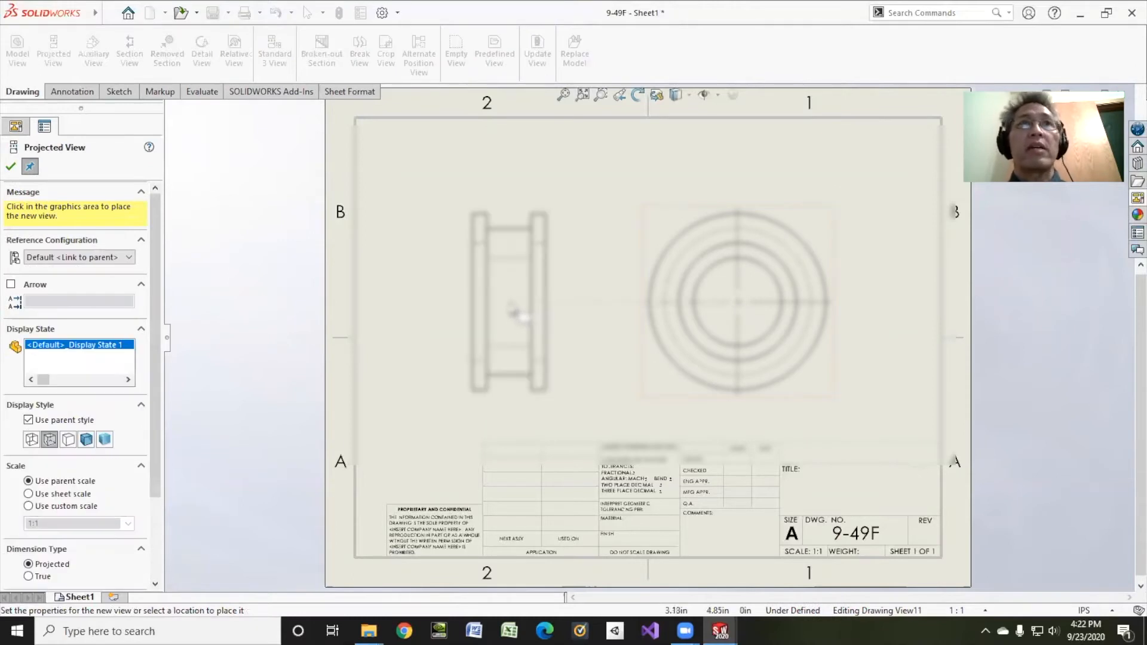
{"action": "left_click", "coordinate": [9, 167]}
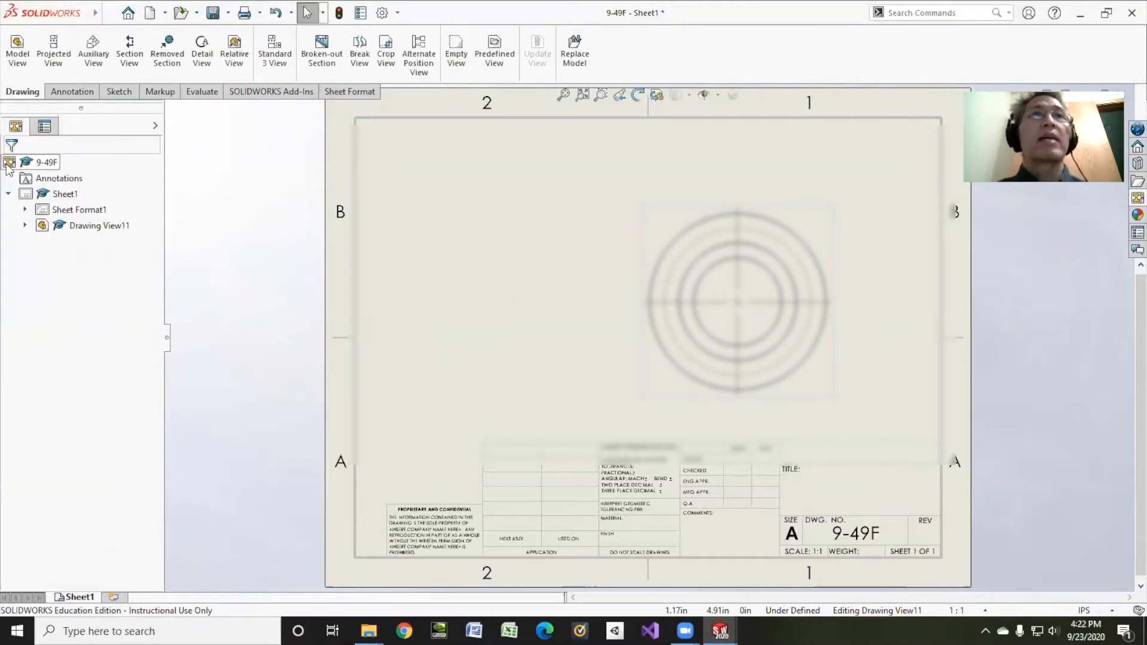
Set the sheet scale to 1:2.
{"action": "right_click", "coordinate": [67, 197]}
{"action": "left_click", "coordinate": [94, 338]}
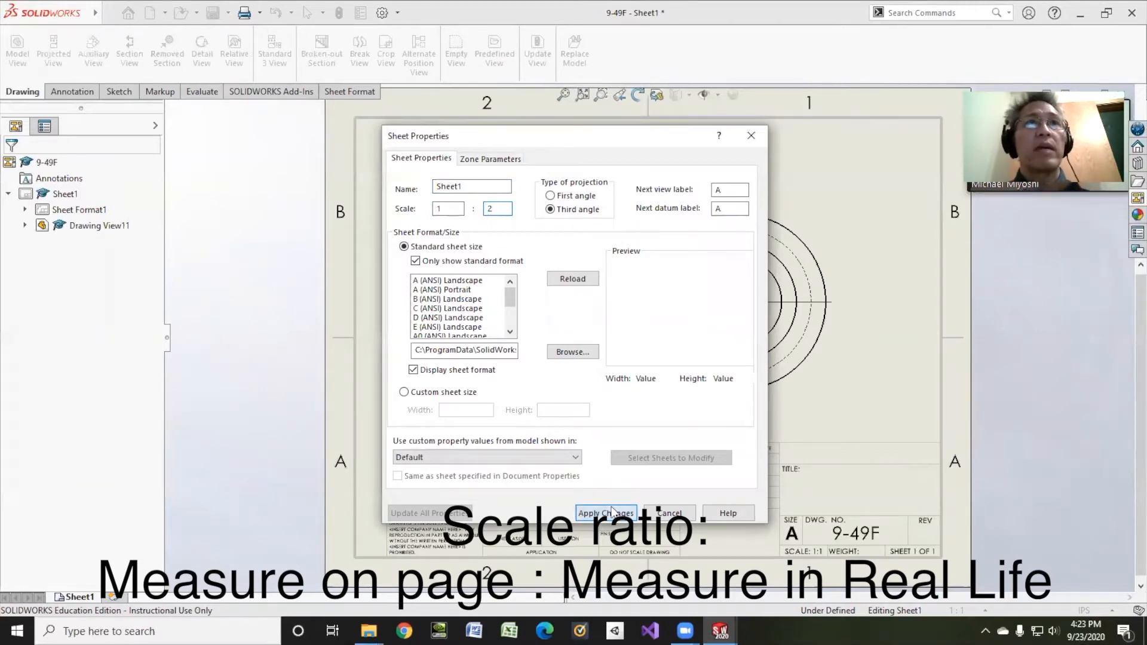
{"action": "left_click", "coordinate": [607, 513]}
Change the sheet scale to 2:1.
{"action": "right_click", "coordinate": [89, 210]}
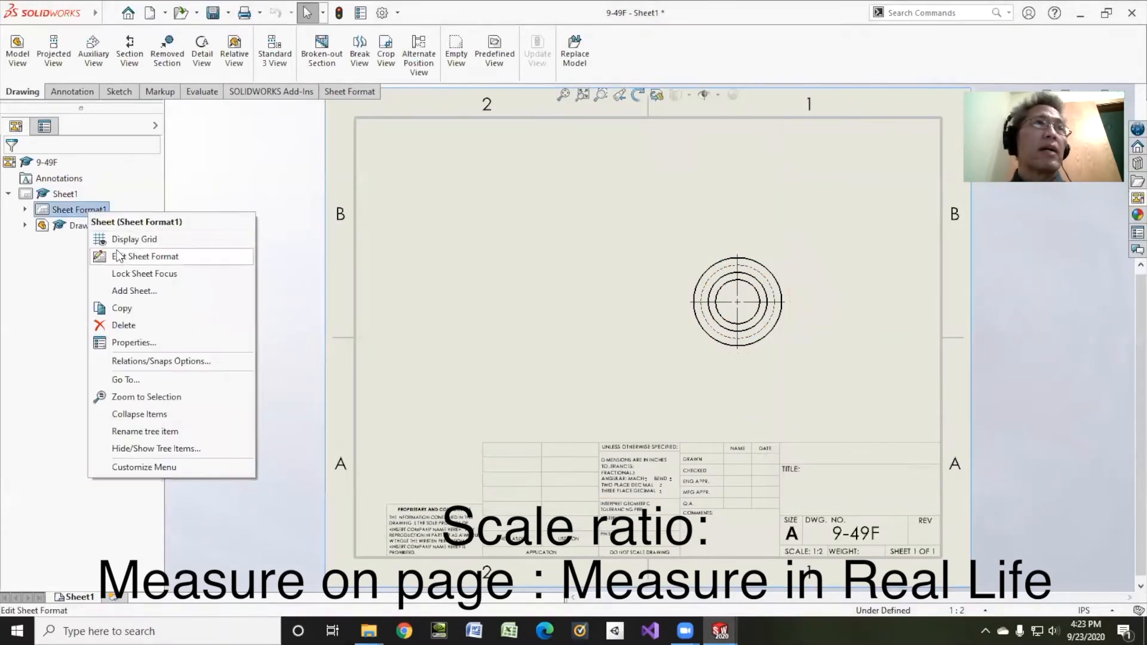
{"action": "left_click", "coordinate": [119, 343]}
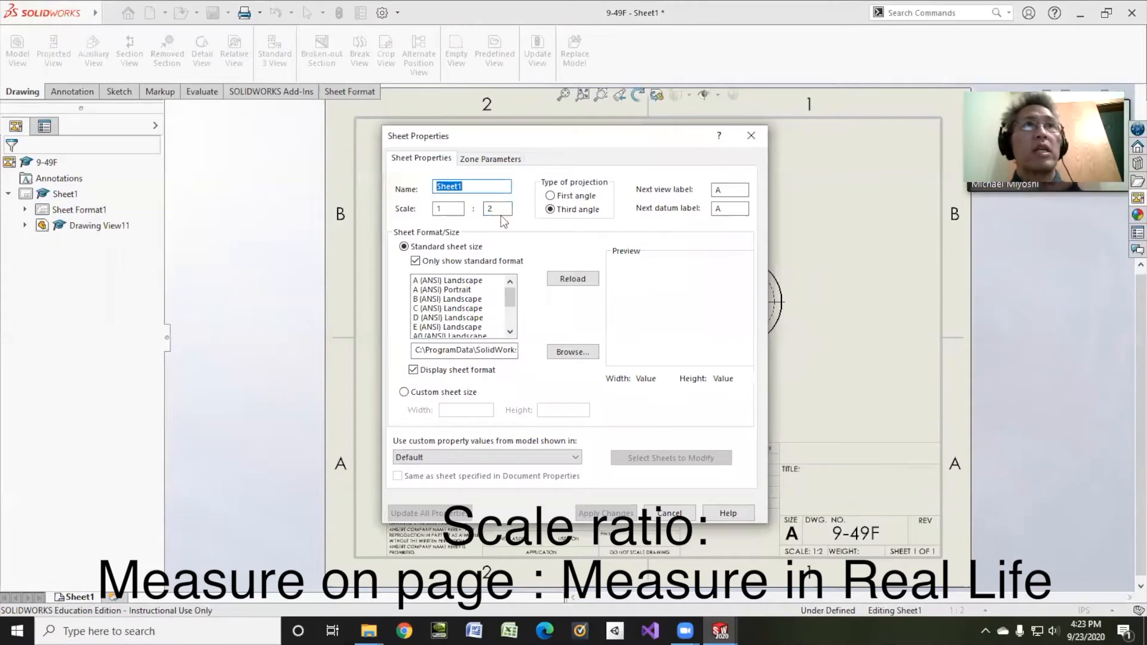
{"action": "type", "text": "2"}
{"action": "key", "text": "Tab"}
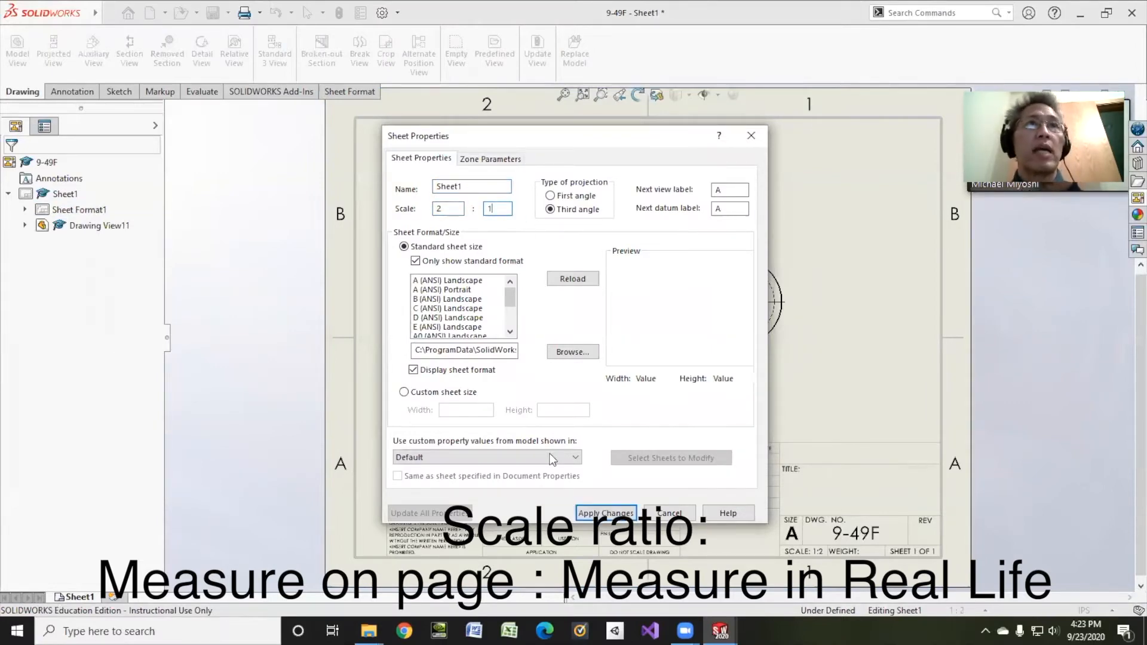
{"action": "type", "text": "1"}
{"action": "left_click", "coordinate": [606, 513]}
Set the sheet scale to 1:1 in the sheet properties.
{"action": "right_click", "coordinate": [99, 215]}
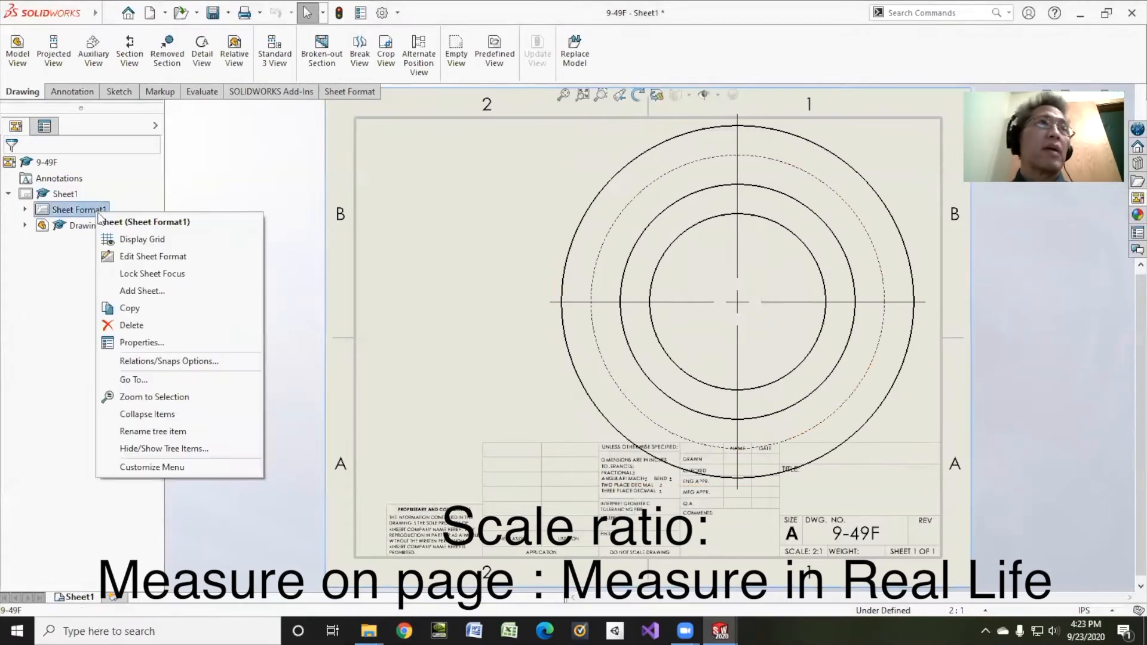
{"action": "left_click", "coordinate": [129, 342]}
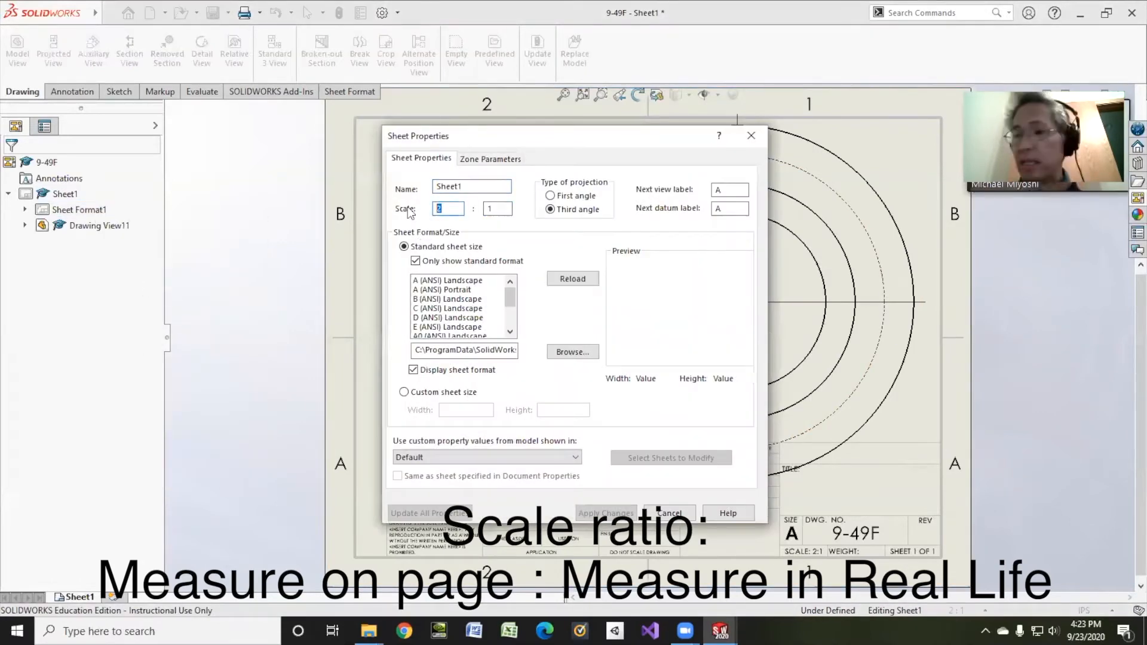
{"action": "type", "text": "1"}
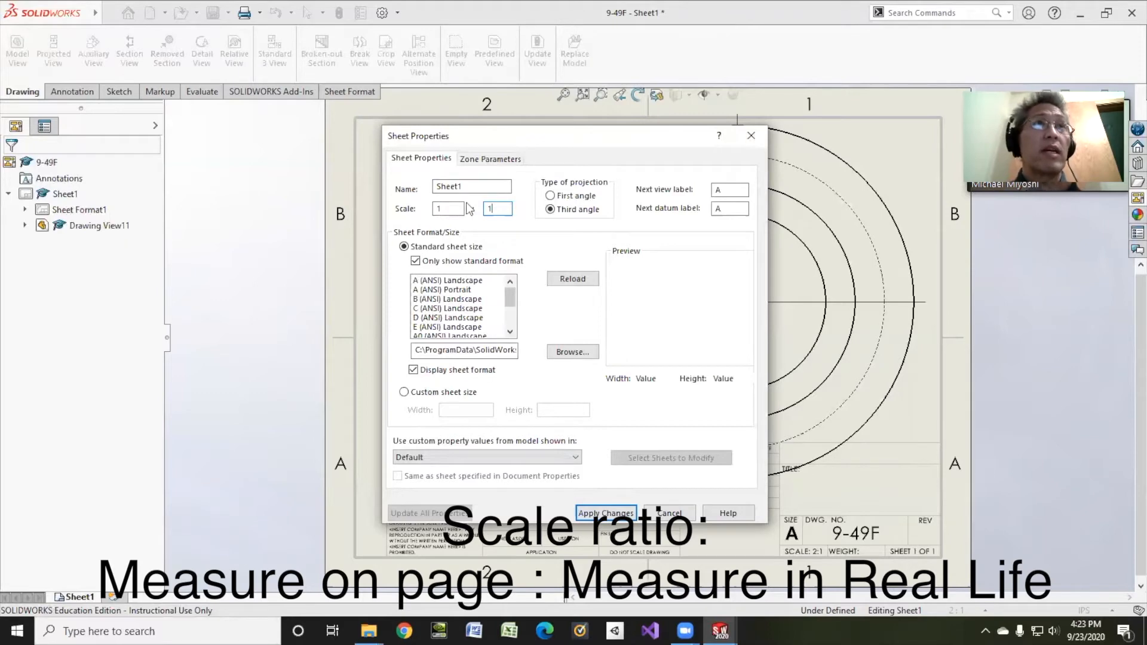
{"action": "left_click", "coordinate": [591, 511]}
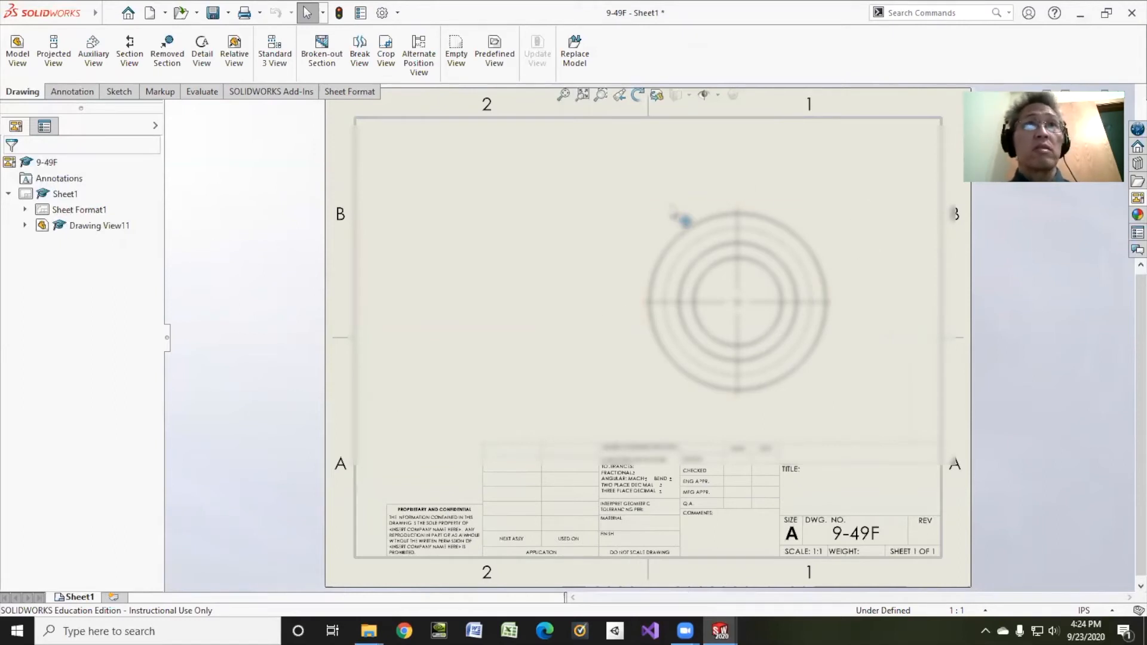
Create half section view A-A through the ring's centre and place it to the left of the front view.
{"action": "left_click", "coordinate": [126, 54]}
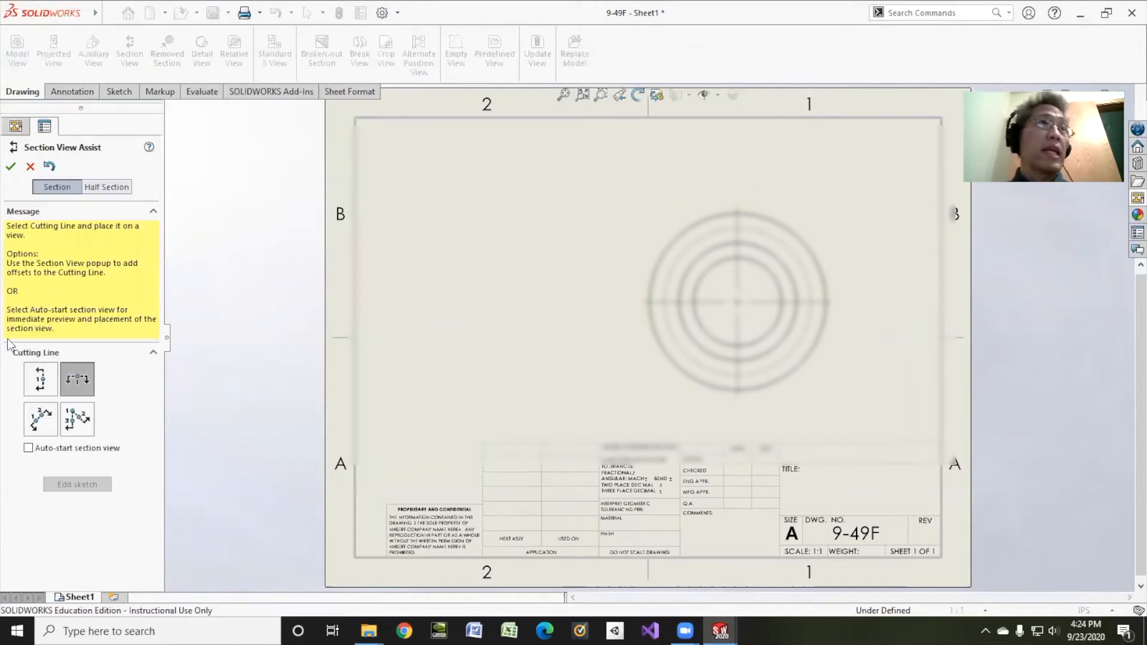
{"action": "left_click", "coordinate": [93, 187]}
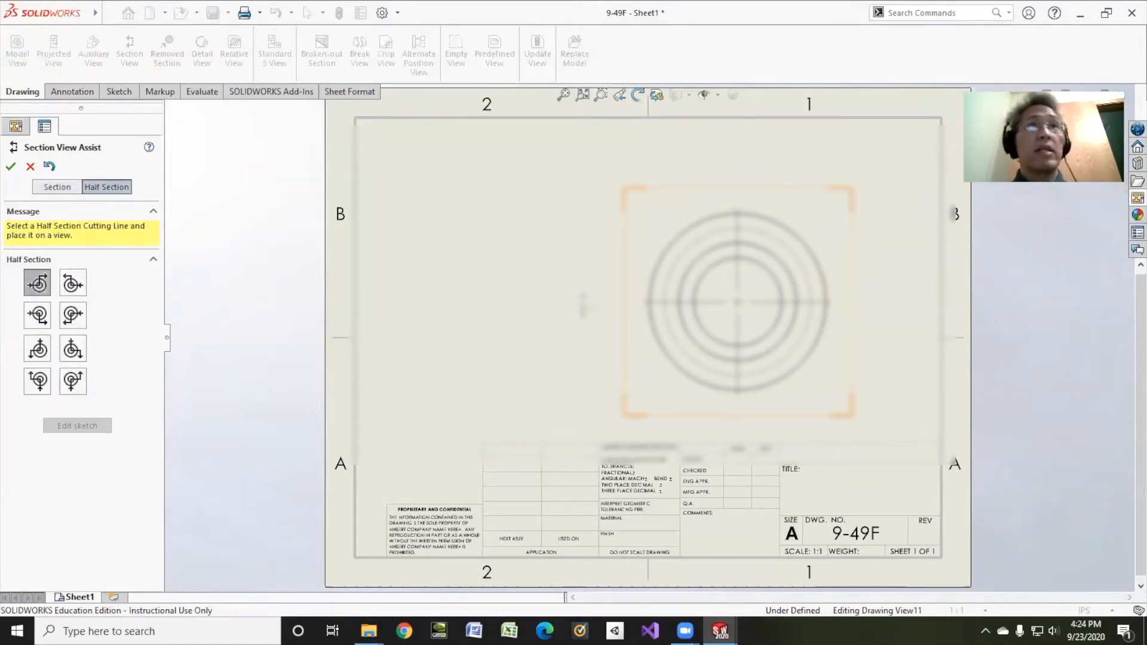
{"action": "left_click", "coordinate": [739, 302]}
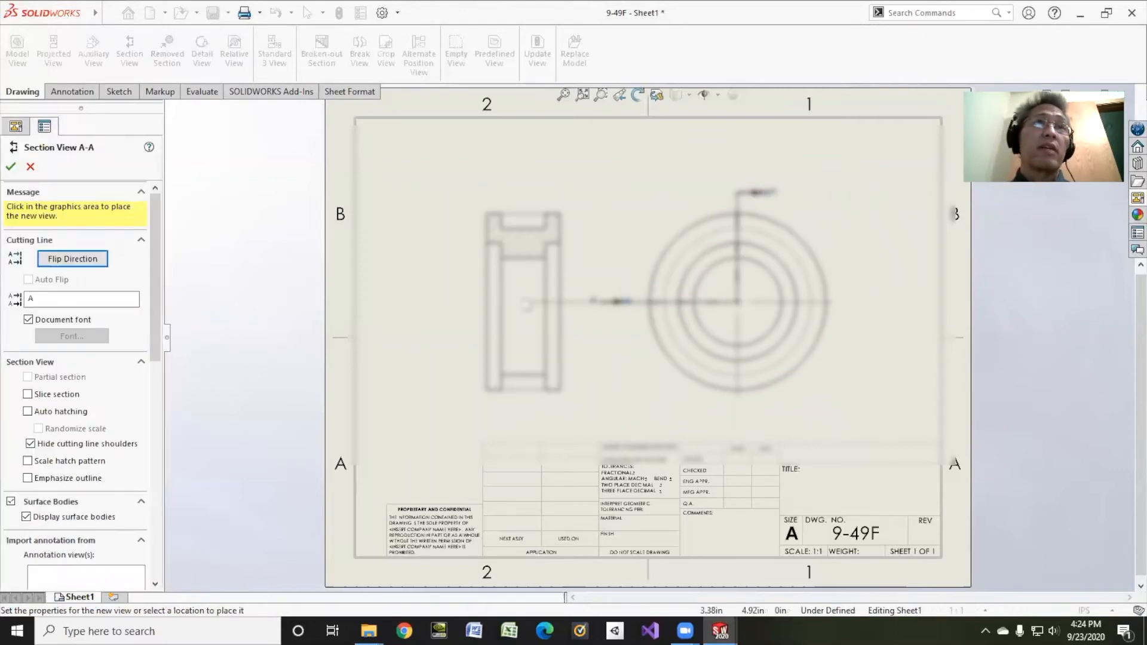
Insert the model dimensions from the entire model into all drawing views.
{"action": "left_click", "coordinate": [55, 90]}
{"action": "left_click", "coordinate": [64, 52]}
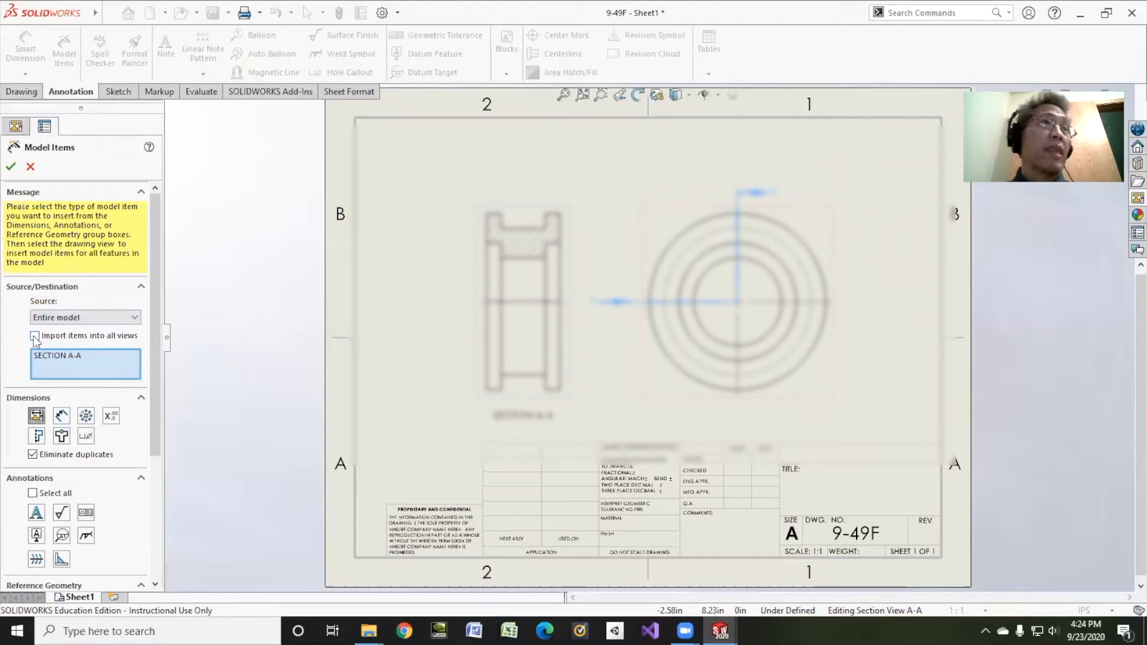
{"action": "left_click", "coordinate": [35, 336]}
{"action": "left_click", "coordinate": [55, 315]}
{"action": "left_click", "coordinate": [55, 315]}
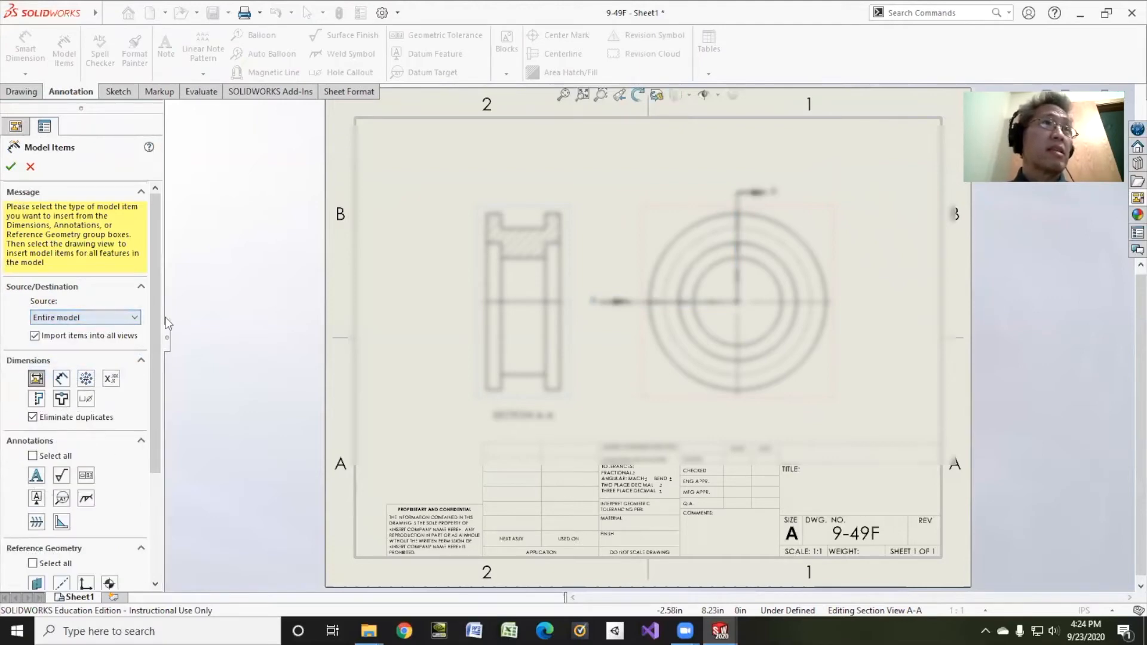
{"action": "left_click_drag", "start_coordinate": [157, 317], "coordinate": [143, 211]}
{"action": "left_click", "coordinate": [11, 167]}
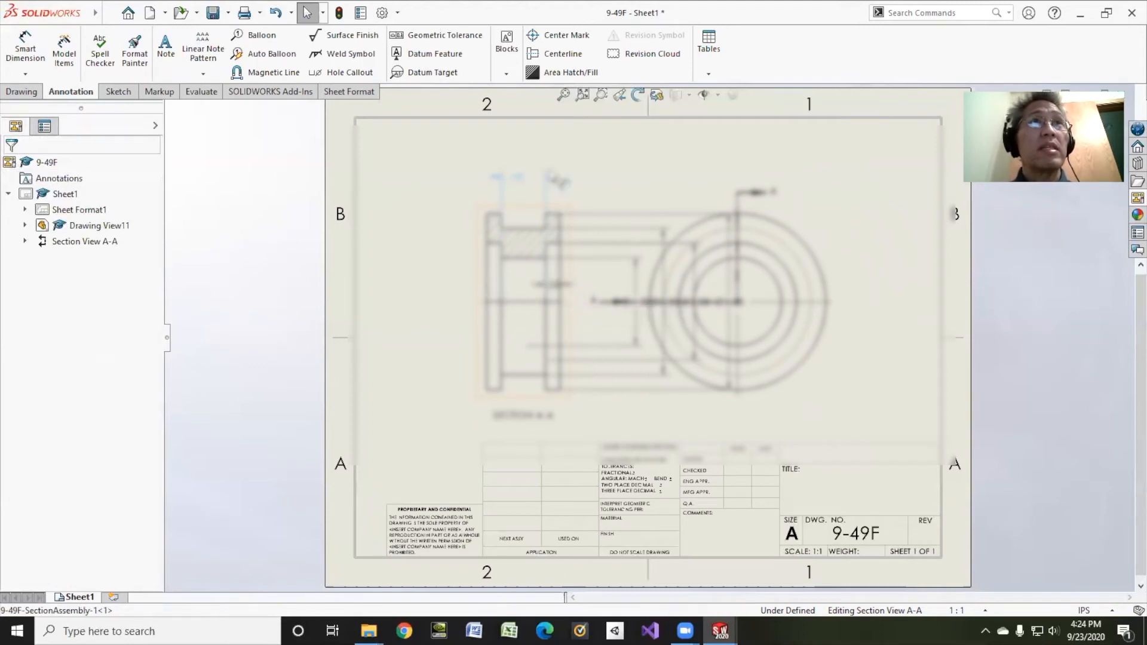
Move the 0.25 in flange thickness dimension above section A-A and shift the section view farther from the front view.
{"action": "left_click", "coordinate": [548, 176]}
{"action": "left_click", "coordinate": [555, 148]}
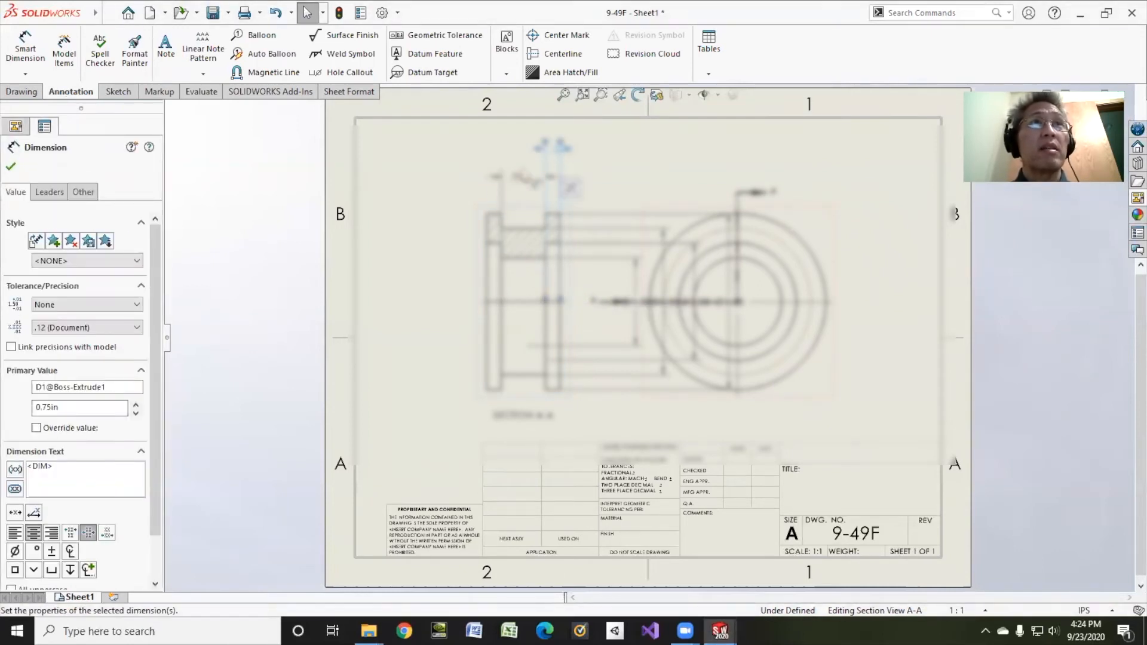
{"action": "key", "text": "Escape"}
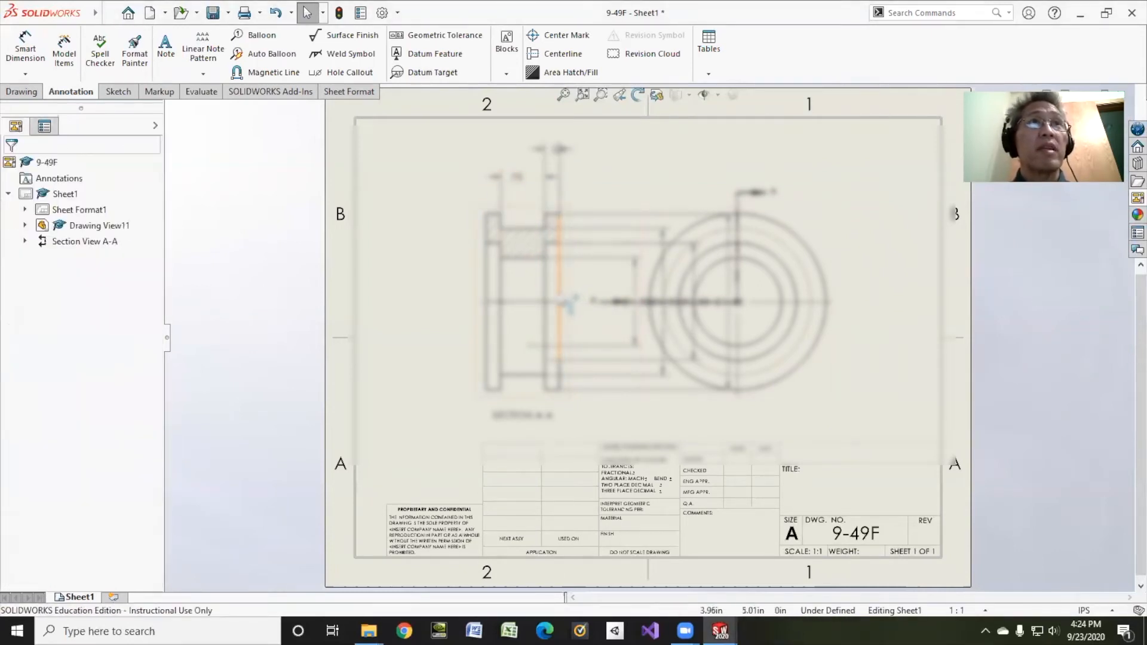
{"action": "left_click_drag", "start_coordinate": [566, 200], "coordinate": [545, 229]}
{"action": "left_click", "coordinate": [545, 177]}
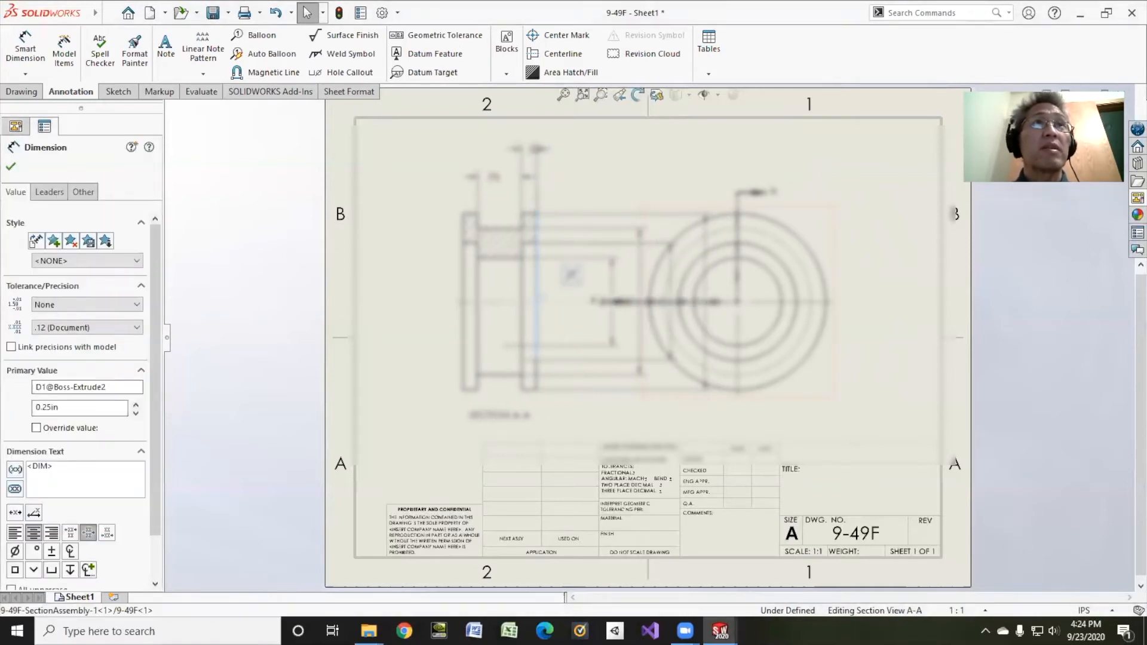
{"action": "key", "text": "Escape"}
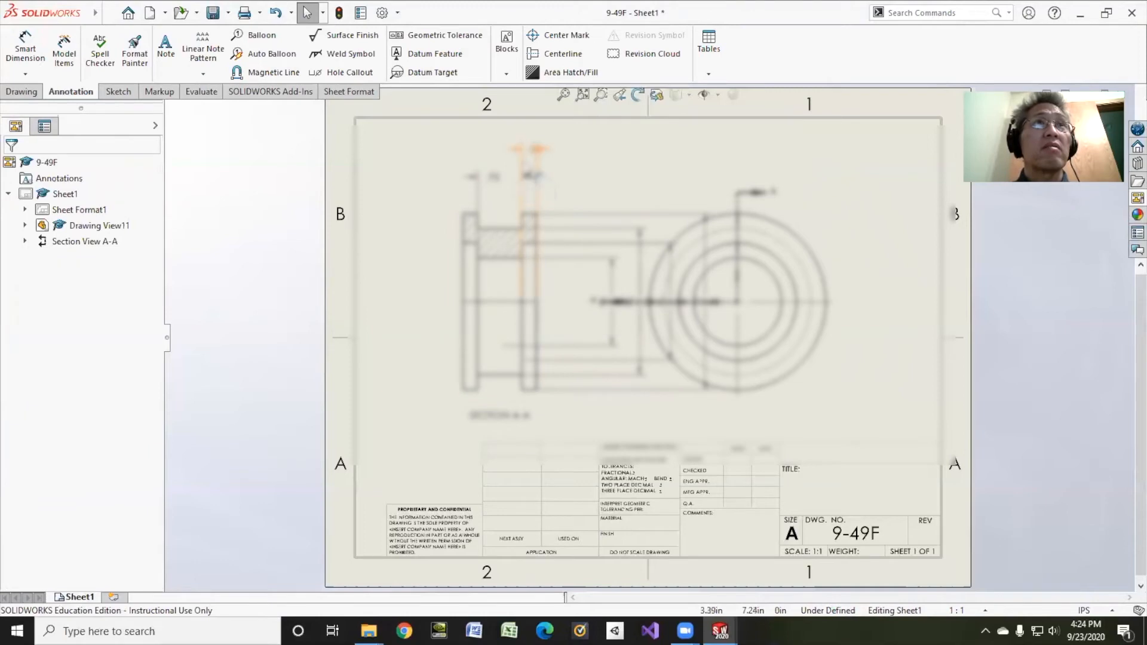
Shorten the extension lines of the 0.25 in and 0.75 in width dimensions to end near the section view's upper edge.
{"action": "left_click", "coordinate": [527, 178]}
{"action": "left_click_drag", "start_coordinate": [521, 302], "coordinate": [531, 225]}
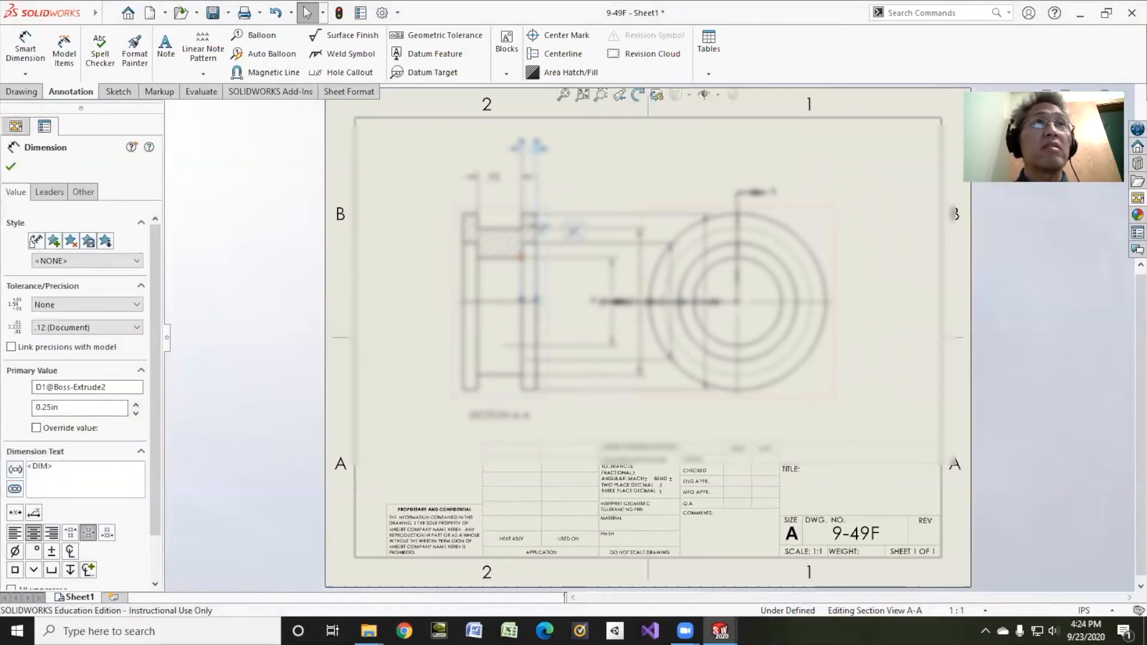
{"action": "left_click_drag", "start_coordinate": [537, 300], "coordinate": [536, 206]}
{"action": "left_click", "coordinate": [479, 193]}
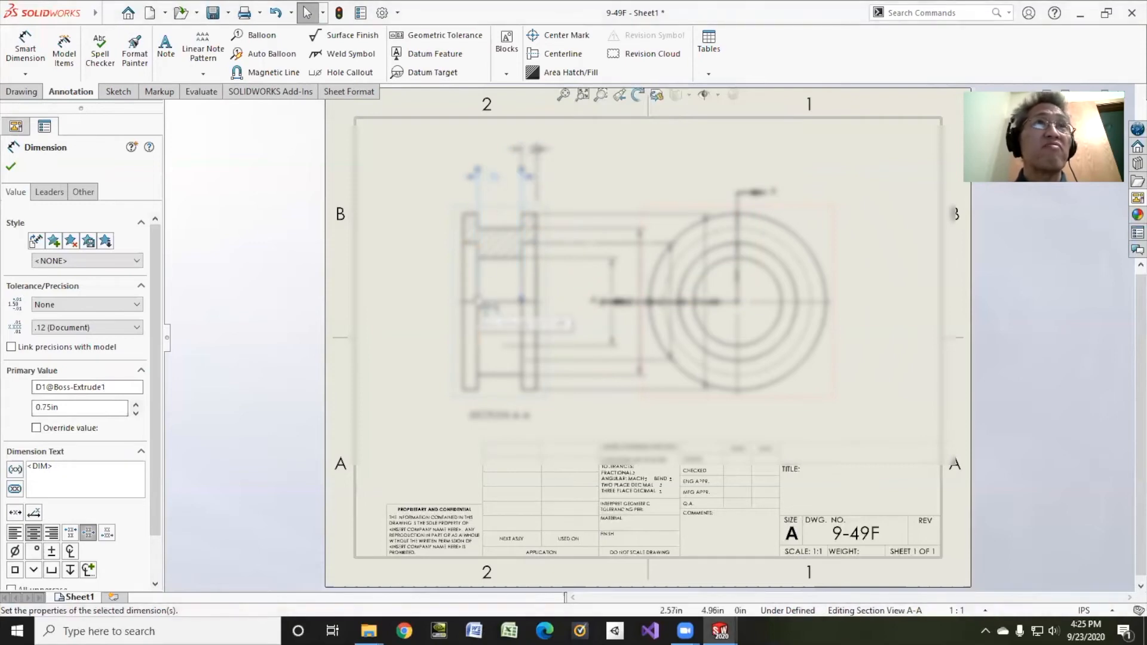
{"action": "left_click_drag", "start_coordinate": [477, 299], "coordinate": [481, 219]}
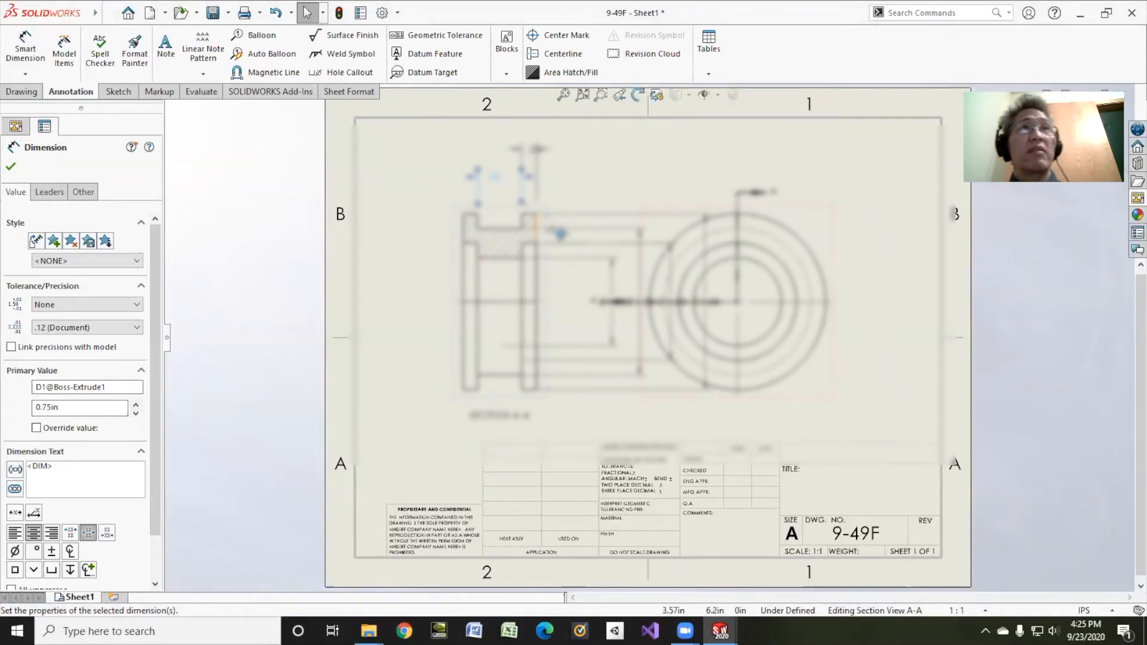
Move the 1.50 in bore diameter dimension from the section view to the front view and display it as a diameter leader.
{"action": "left_click", "coordinate": [616, 314]}
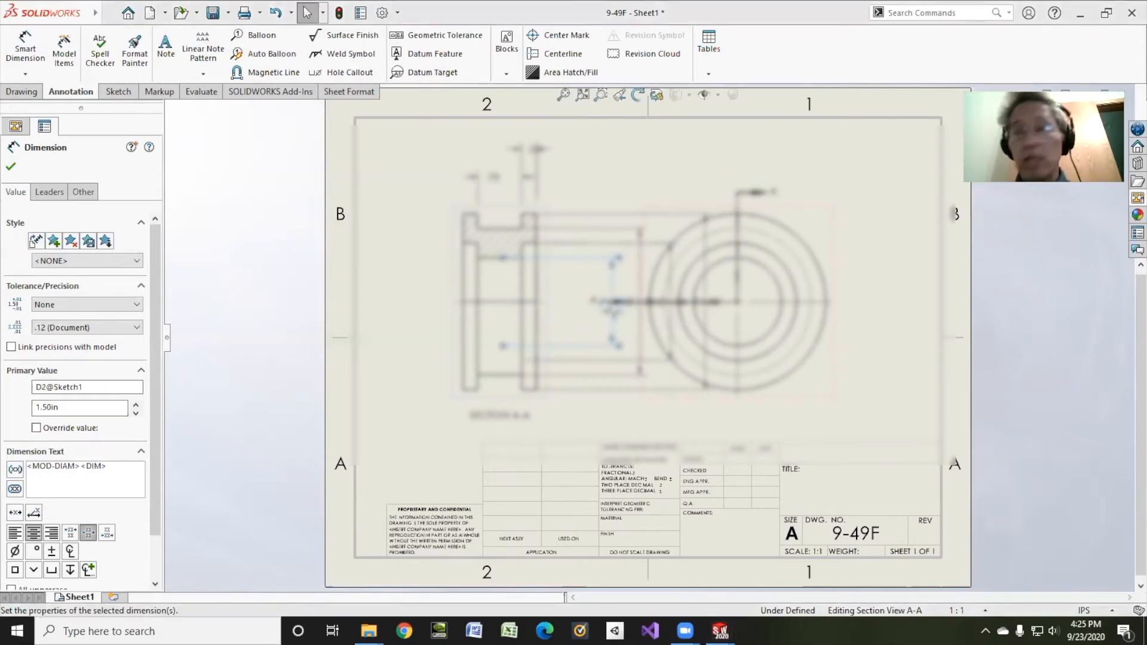
{"action": "left_click_drag", "start_coordinate": [614, 308], "coordinate": [784, 295], "text": "ctrl"}
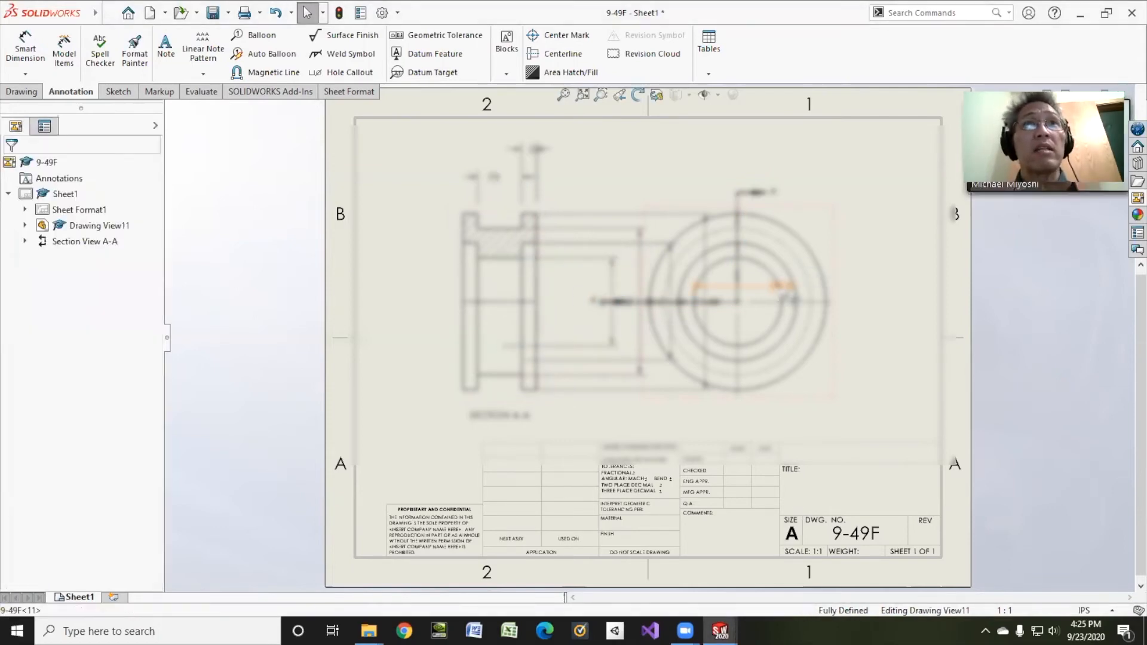
{"action": "left_click", "coordinate": [784, 295]}
{"action": "left_click", "coordinate": [50, 195]}
{"action": "left_click", "coordinate": [60, 289]}
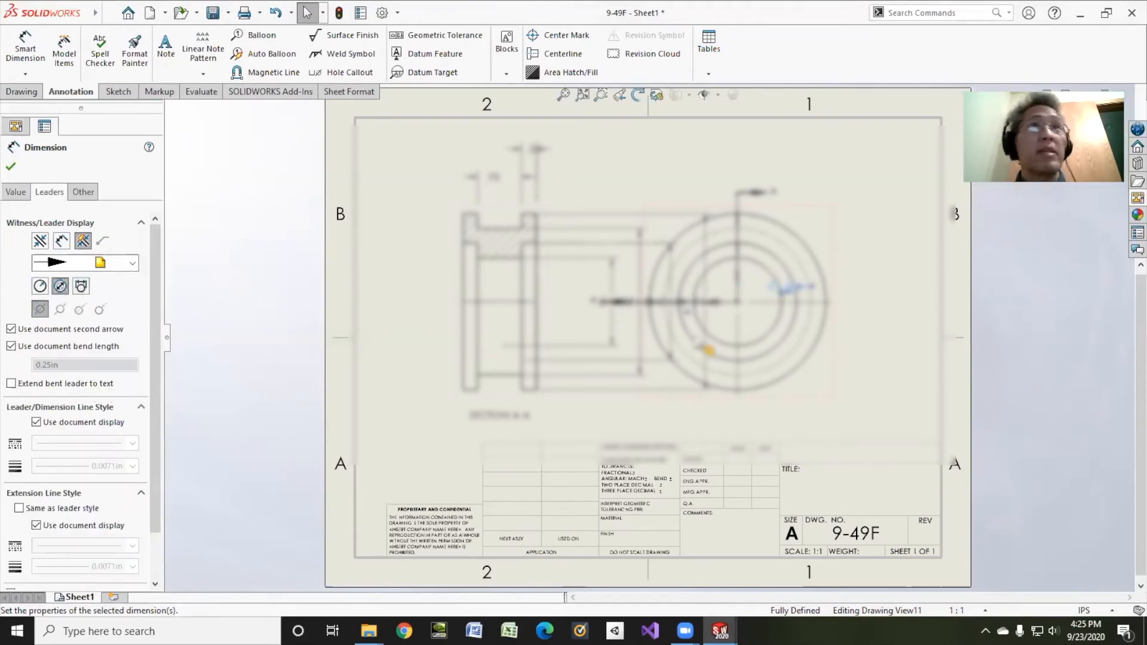
Position the 1.50 in bore diameter leader outside the circles, near the front view's upper edge.
{"action": "left_click_drag", "start_coordinate": [792, 290], "coordinate": [830, 228]}
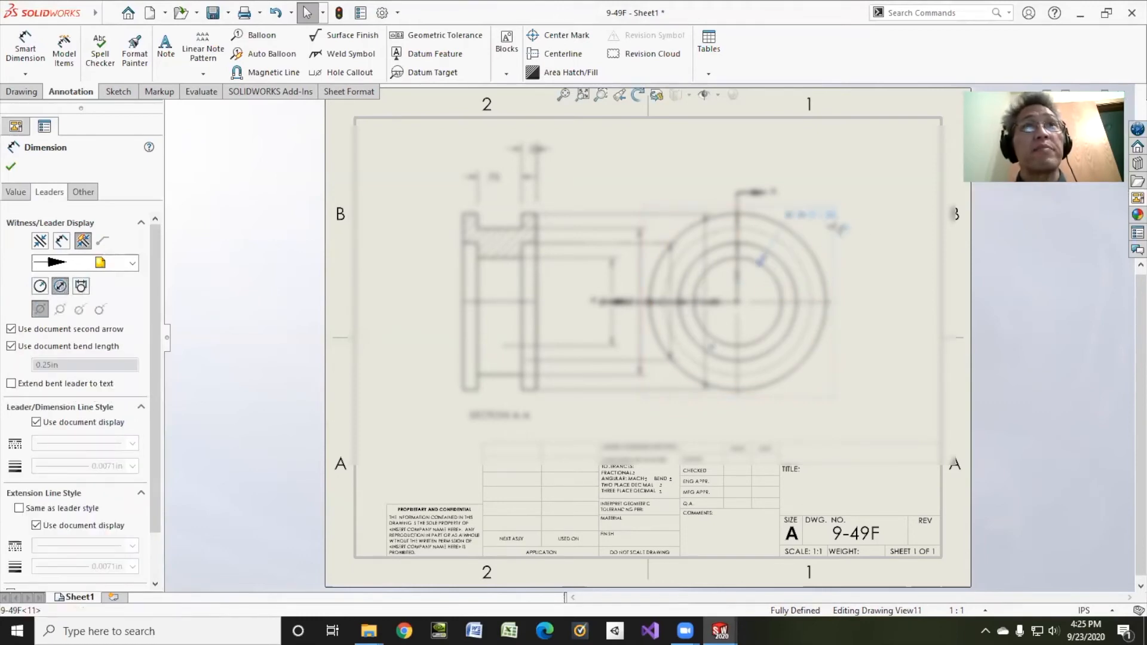
{"action": "left_click", "coordinate": [622, 319]}
{"action": "key", "text": "Escape"}
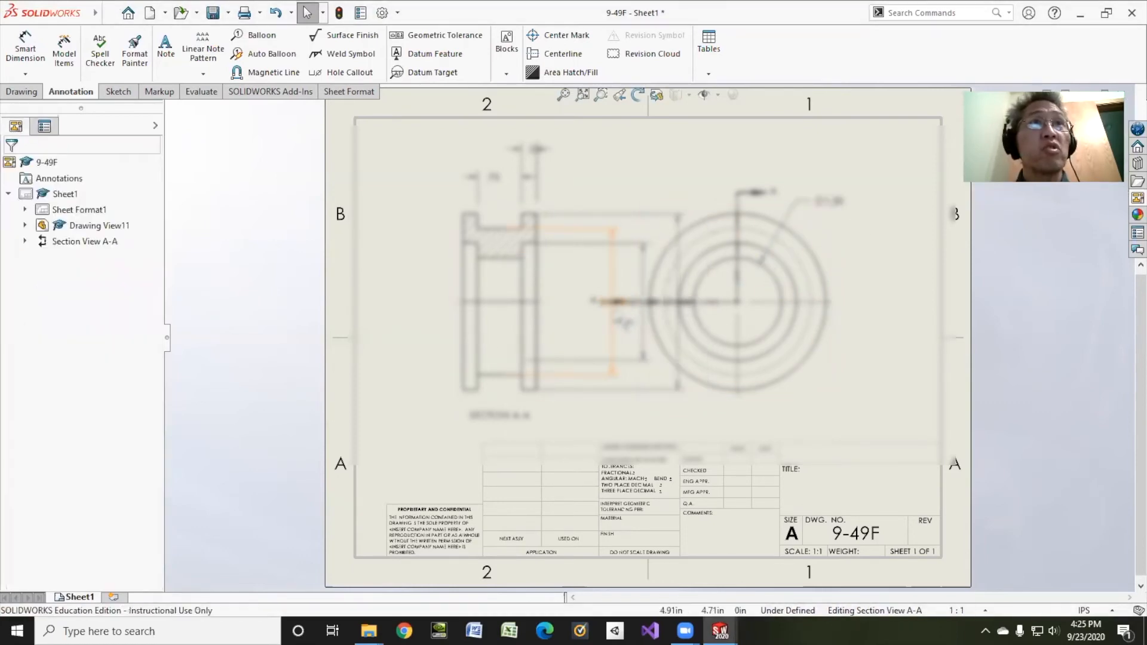
Copy the 2.50 in diameter dimension from section A-A to the front view and place it outside the circles as a diameter leader.
{"action": "left_click_drag", "start_coordinate": [617, 321], "coordinate": [821, 315], "text": "shift"}
{"action": "left_click", "coordinate": [814, 292]}
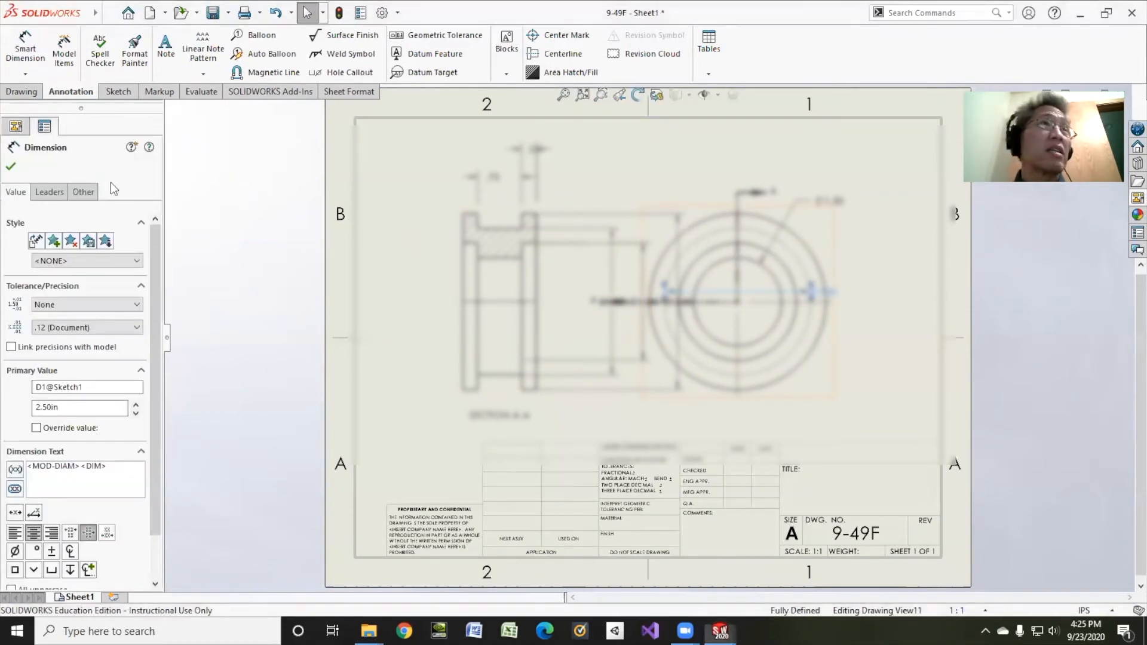
{"action": "left_click", "coordinate": [48, 193]}
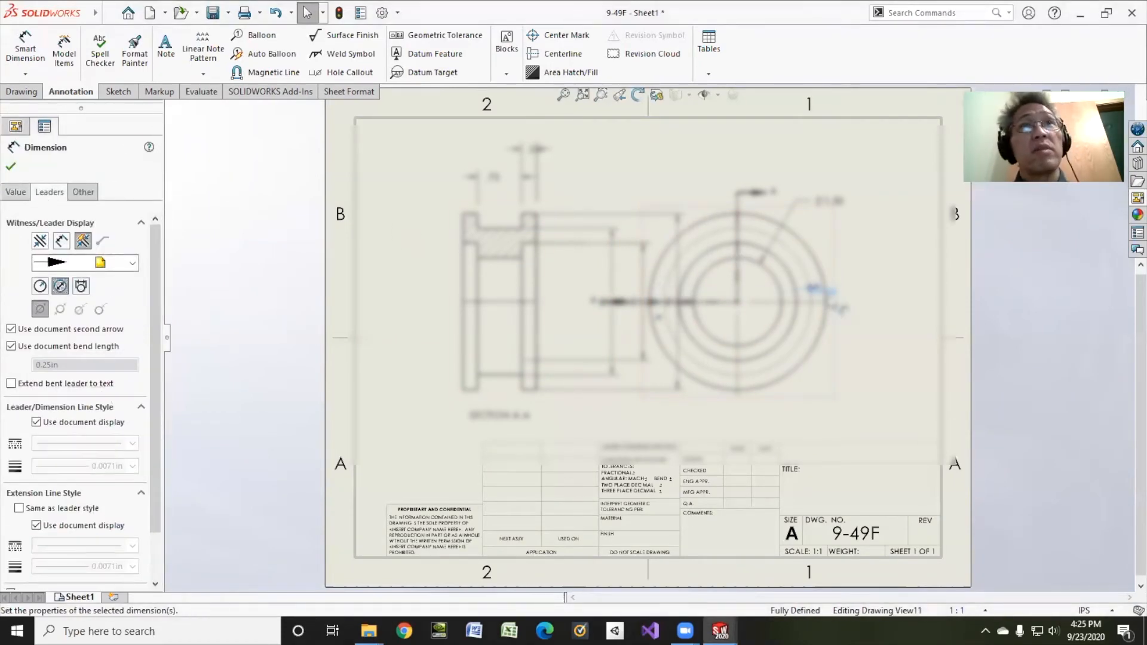
{"action": "left_click_drag", "start_coordinate": [828, 293], "coordinate": [855, 257]}
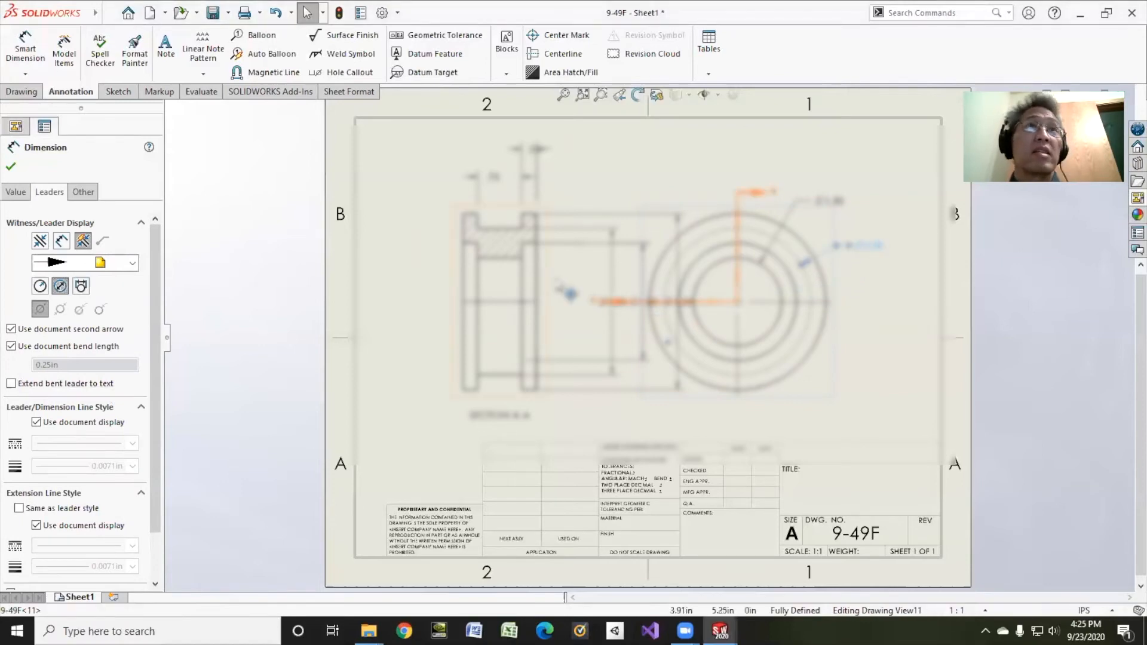
{"action": "left_click", "coordinate": [612, 369]}
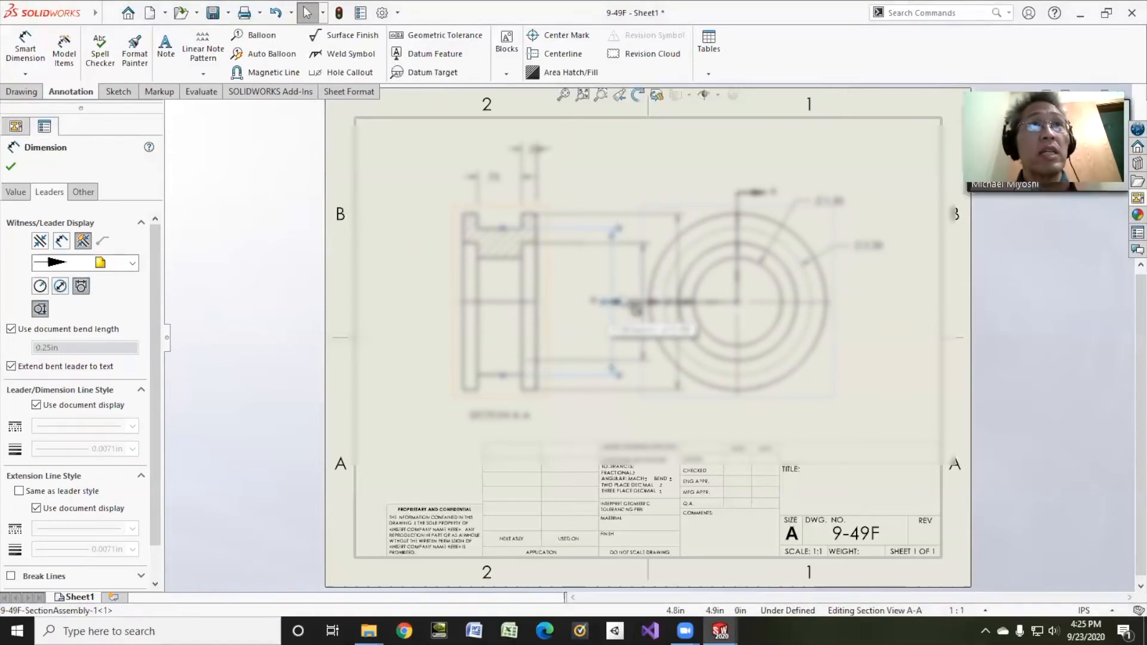
{"action": "left_click_drag", "start_coordinate": [620, 303], "coordinate": [793, 249], "text": "shift"}
{"action": "left_click", "coordinate": [794, 249]}
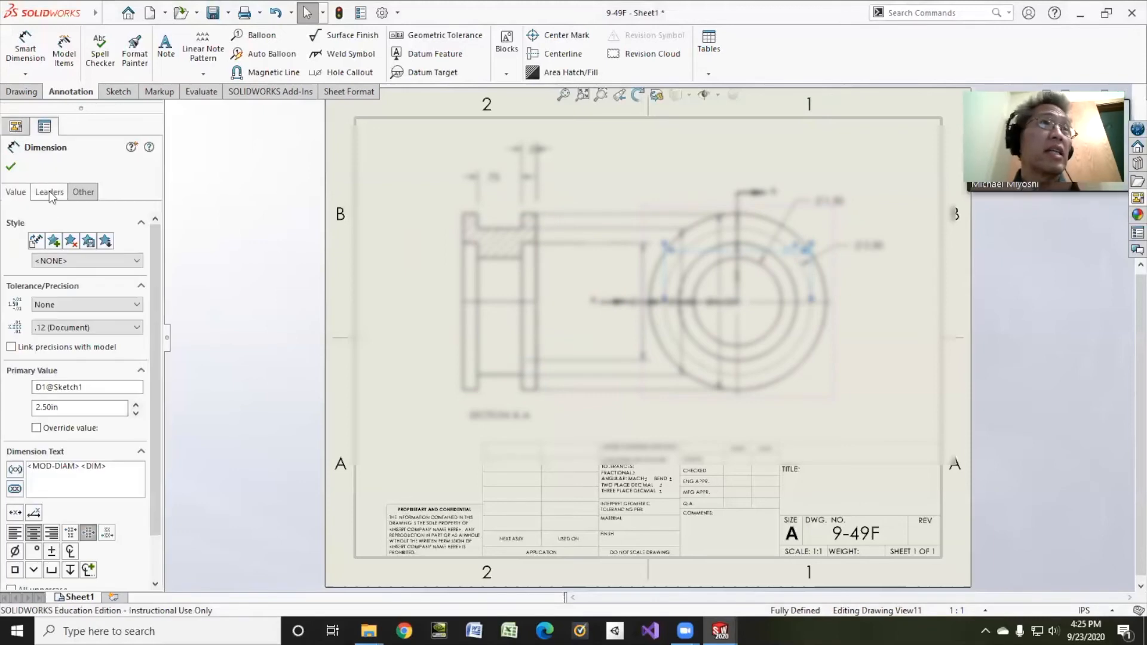
{"action": "left_click_drag", "start_coordinate": [804, 256], "coordinate": [856, 226]}
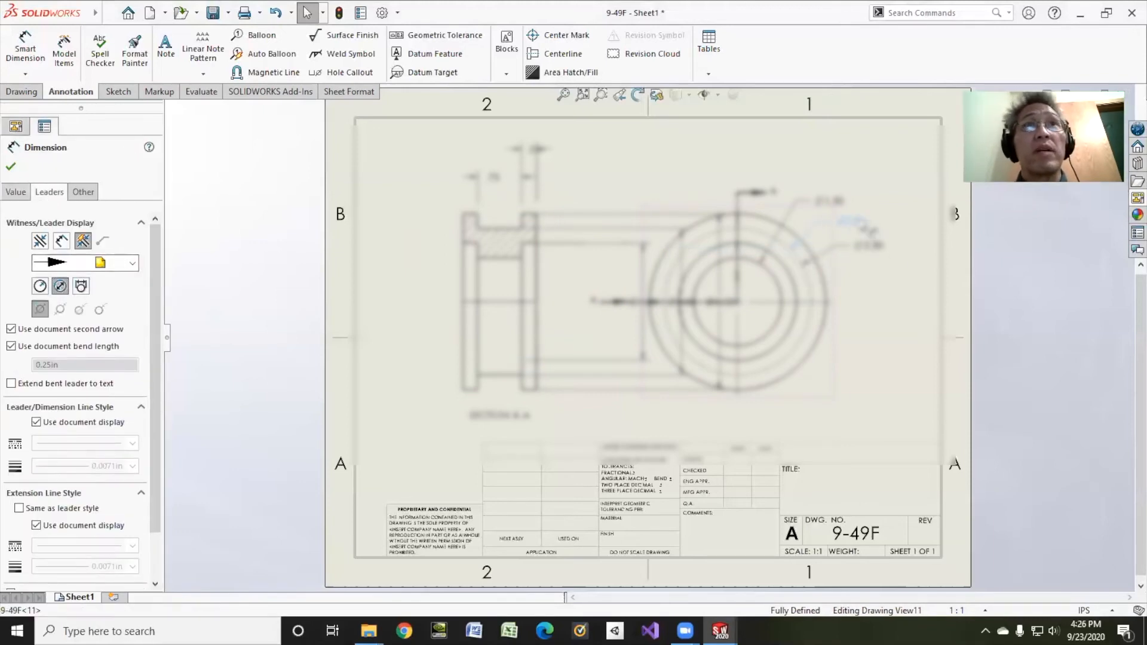
{"action": "key", "text": "Delete"}
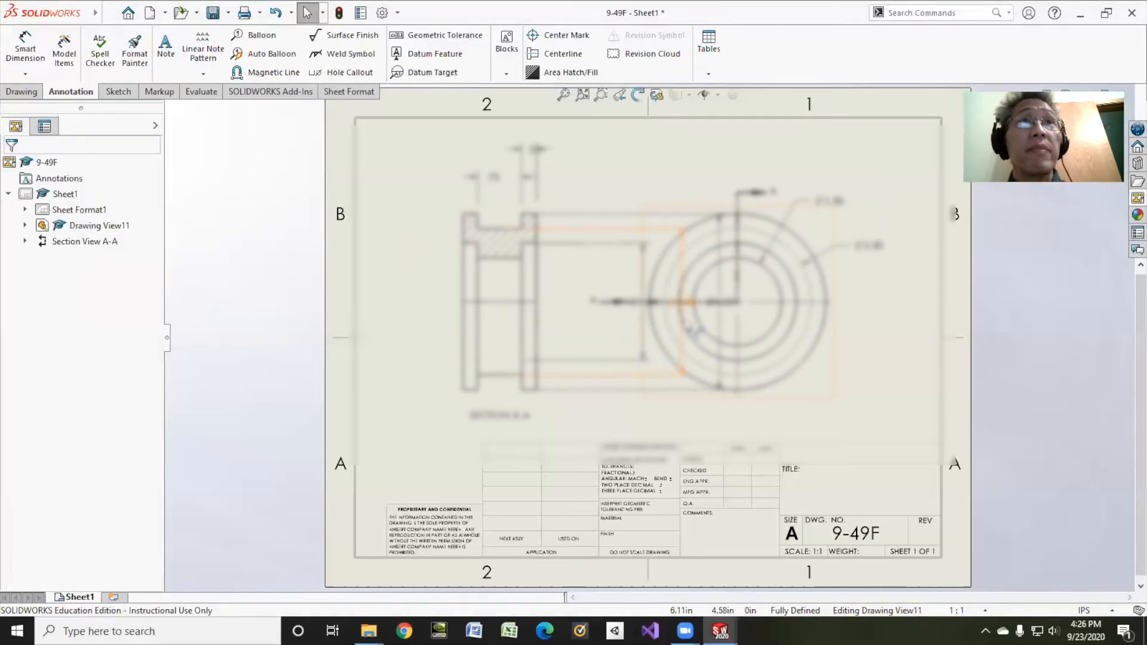
Delete the section view's 2.50 in diameter dimension and move the 2.00 in diameter to the front view as a diameter leader.
{"action": "left_click", "coordinate": [686, 317]}
{"action": "key", "text": "Delete"}
{"action": "left_click", "coordinate": [649, 307]}
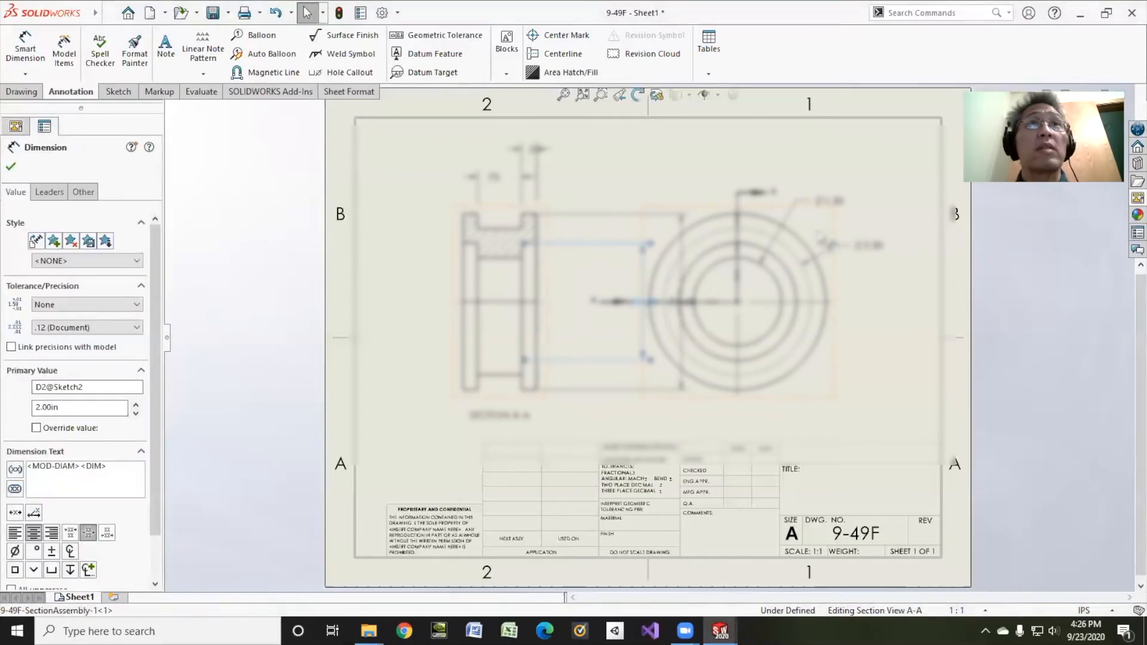
{"action": "left_click_drag", "start_coordinate": [817, 234], "coordinate": [816, 232], "text": "ctrl"}
{"action": "left_click", "coordinate": [815, 231]}
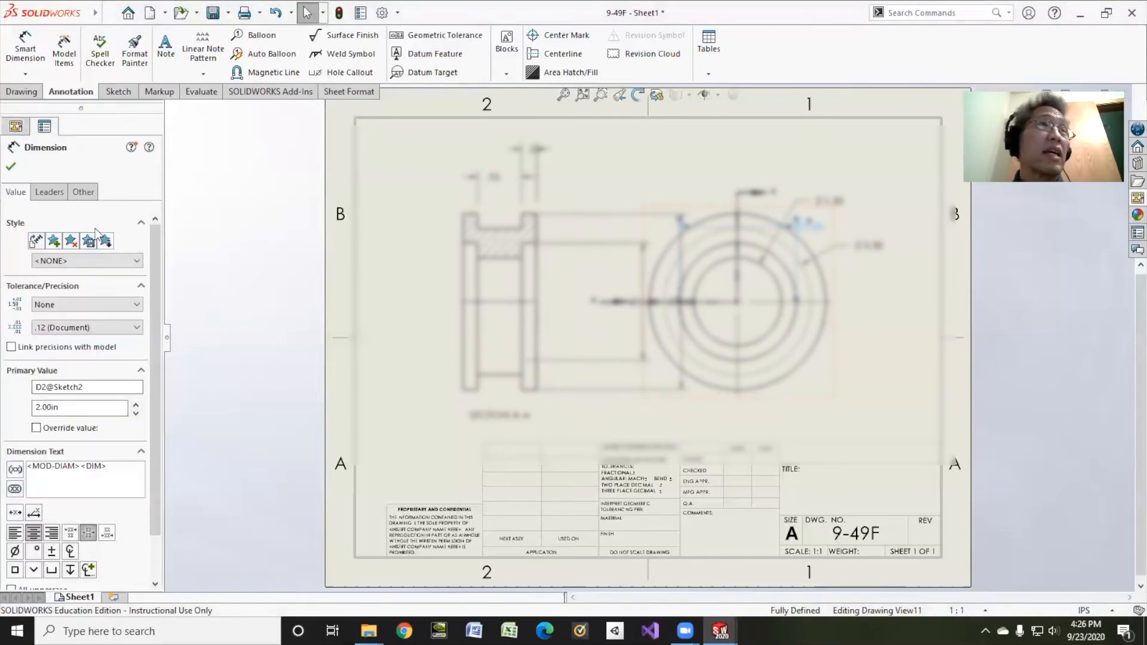
{"action": "left_click", "coordinate": [52, 193]}
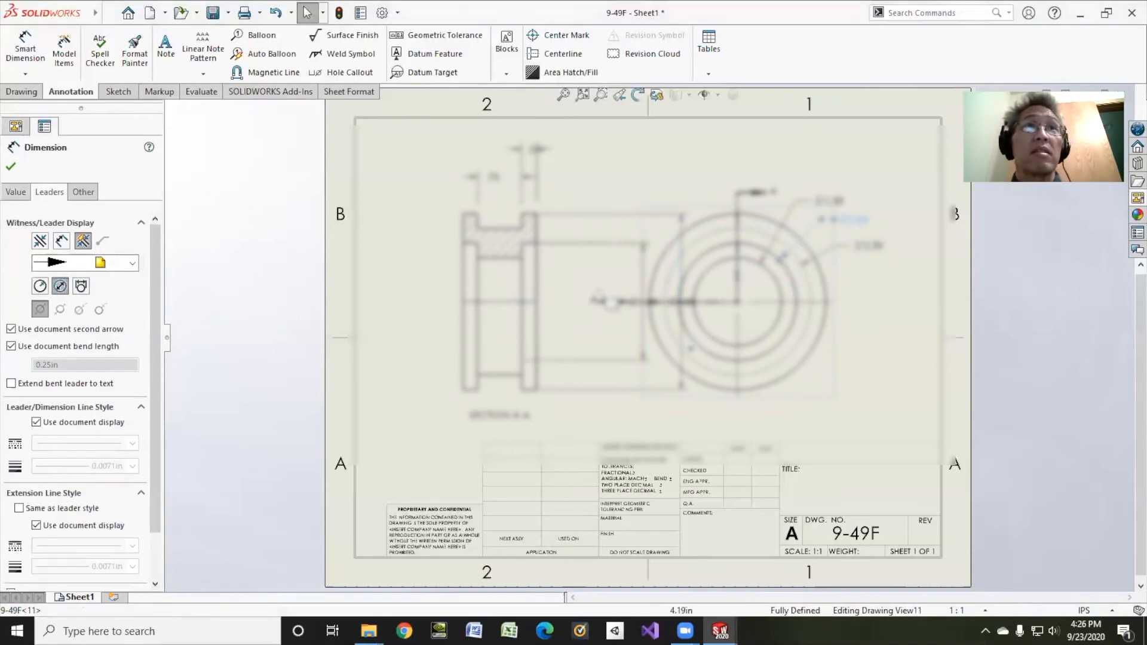
{"action": "left_click", "coordinate": [642, 311]}
{"action": "key", "text": "Delete"}
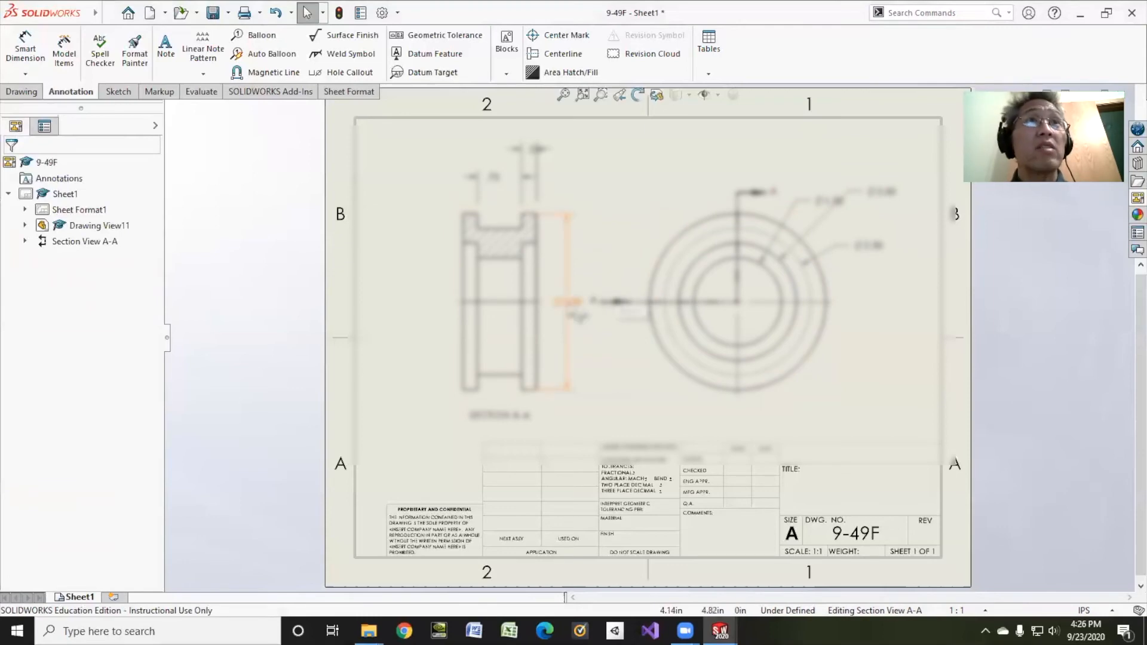
Copy the 3.00 in outer diameter dimension to the front view as a diameter leader and raise the 1.50 in leader to space the labels.
{"action": "left_click", "coordinate": [561, 311]}
{"action": "left_click_drag", "start_coordinate": [561, 311], "coordinate": [811, 306], "text": "ctrl"}
{"action": "left_click", "coordinate": [803, 301]}
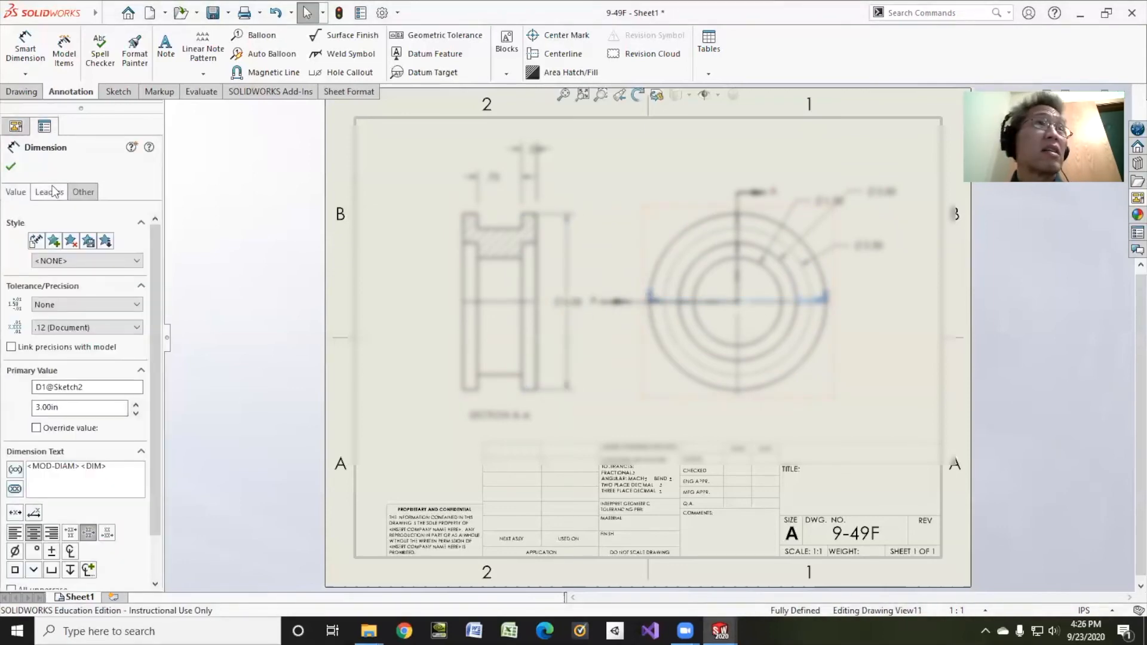
{"action": "left_click", "coordinate": [49, 192]}
{"action": "left_click", "coordinate": [60, 287]}
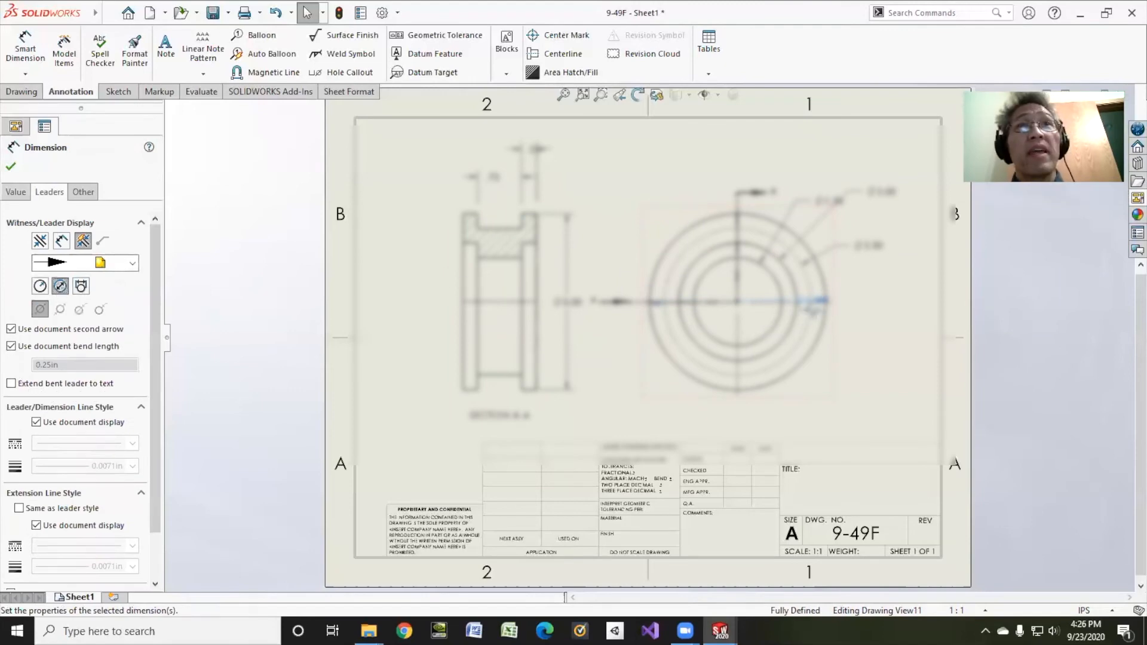
{"action": "left_click_drag", "start_coordinate": [823, 310], "coordinate": [842, 173]}
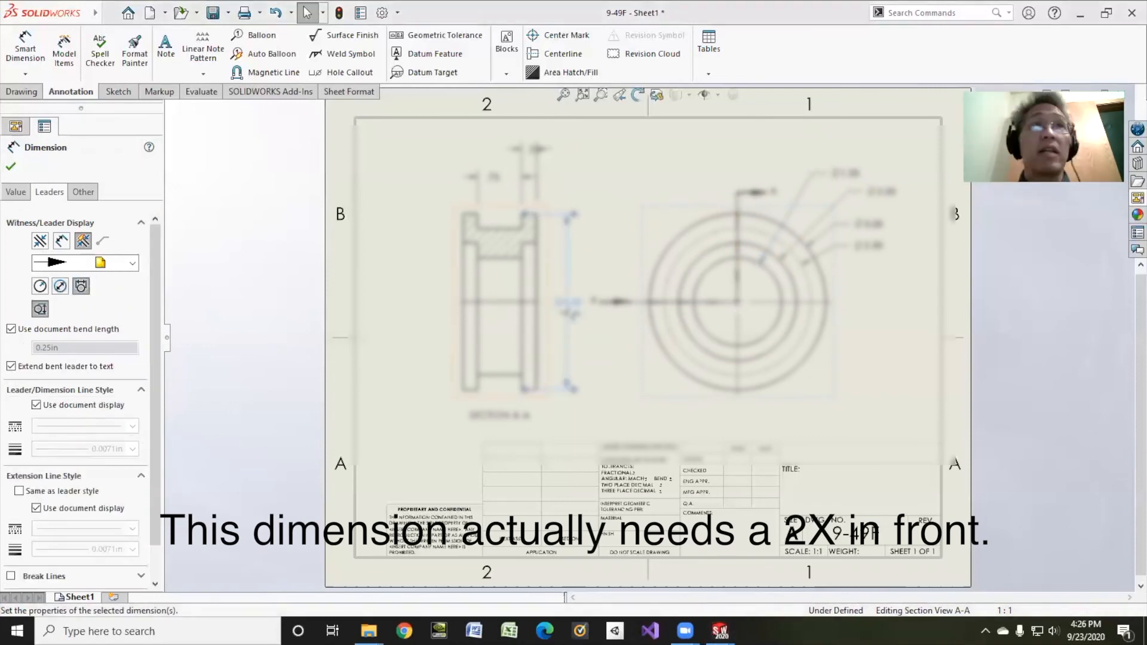
Delete the section view's 3.00 in diameter dimension and place the 0.25 in flange thickness text outside its extension lines.
{"action": "left_click", "coordinate": [366, 383]}
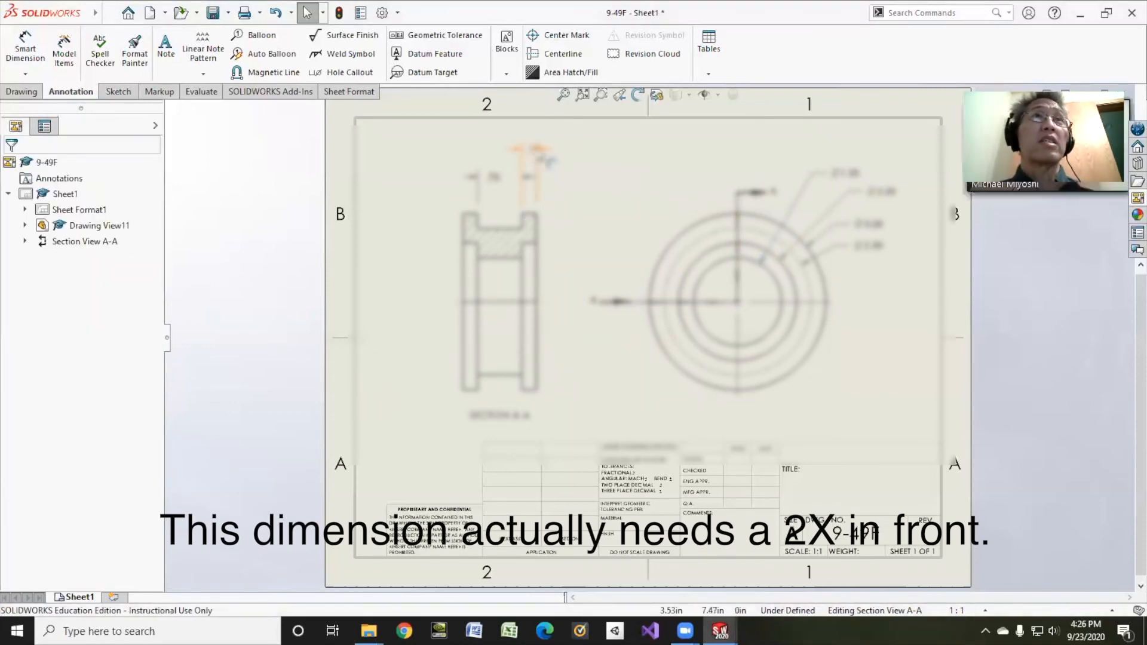
{"action": "left_click", "coordinate": [566, 159]}
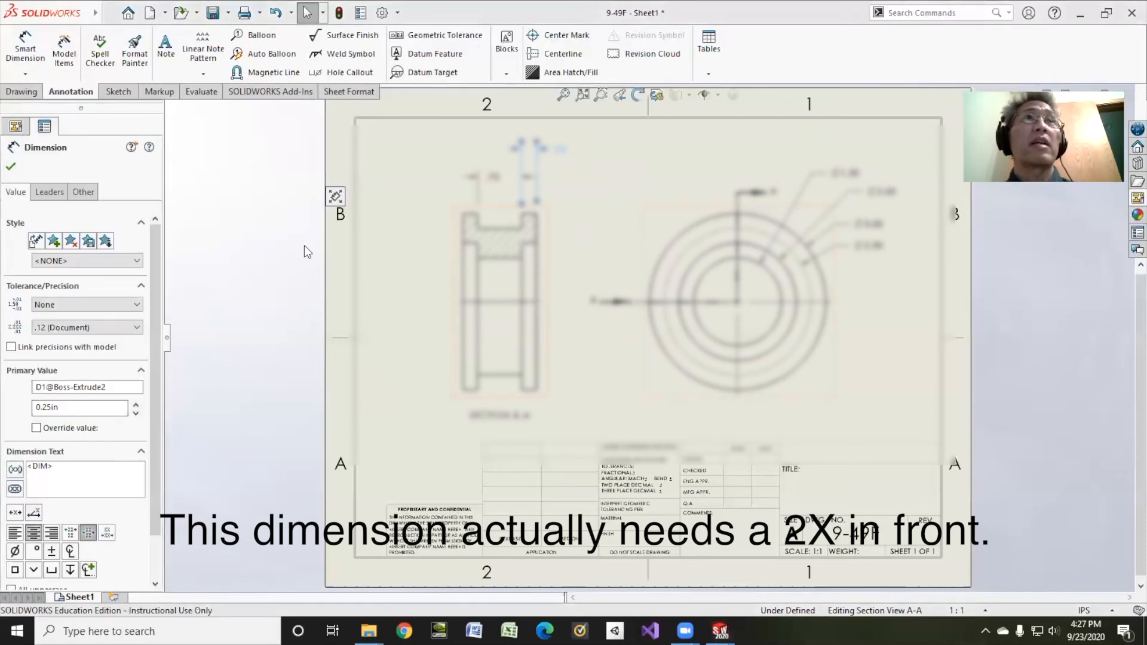
{"action": "left_click", "coordinate": [11, 167]}
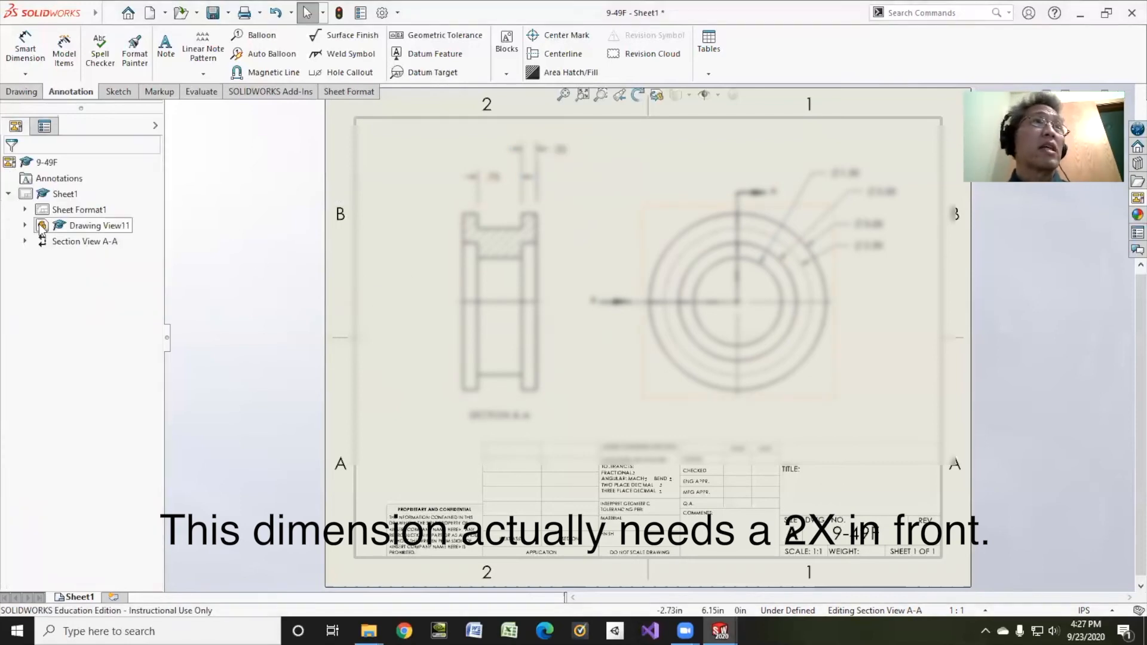
Open the sheet format for editing.
{"action": "left_click", "coordinate": [66, 209]}
{"action": "right_click", "coordinate": [58, 210]}
{"action": "left_click", "coordinate": [107, 257]}
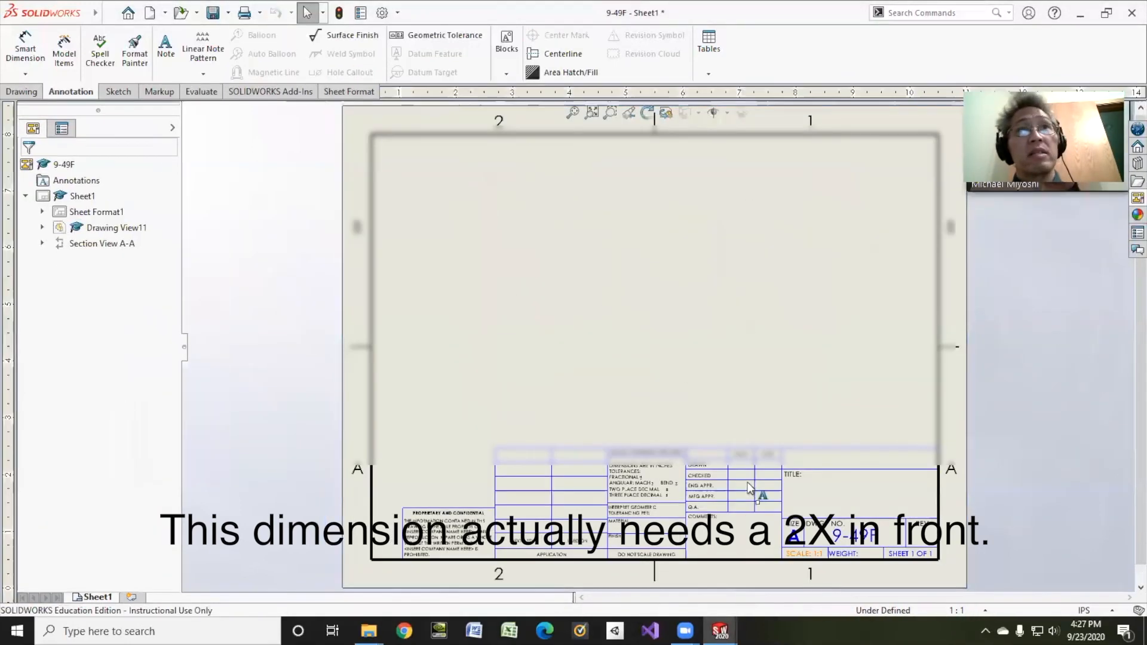
{"action": "left_click", "coordinate": [742, 462]}
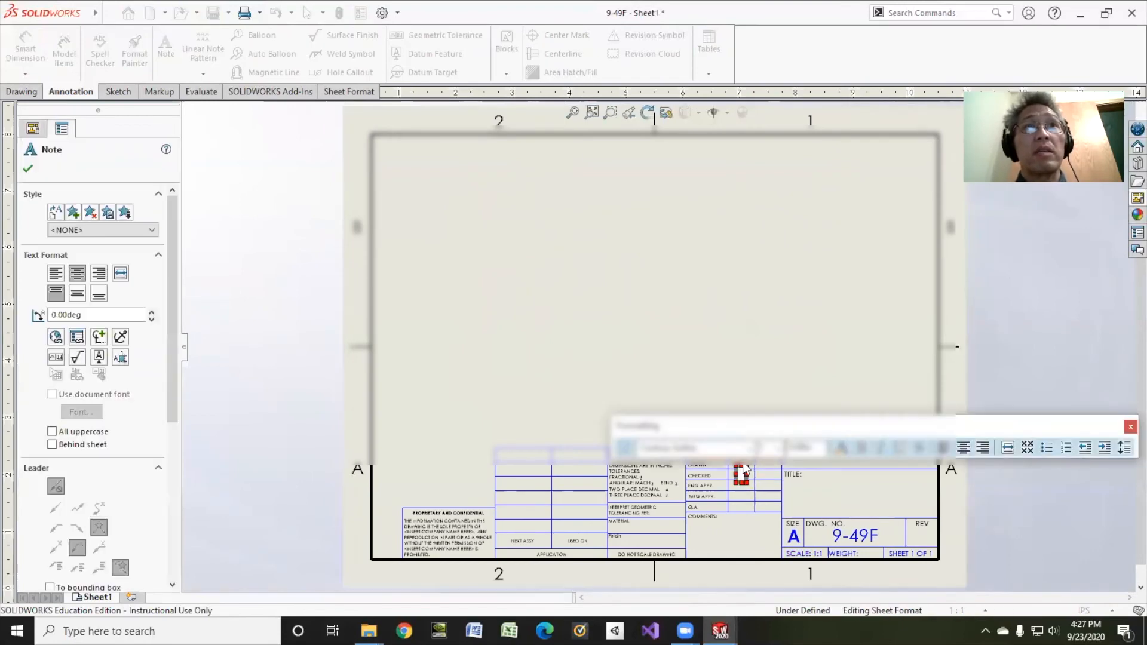
{"action": "left_click", "coordinate": [776, 505]}
{"action": "double_click", "coordinate": [741, 471]}
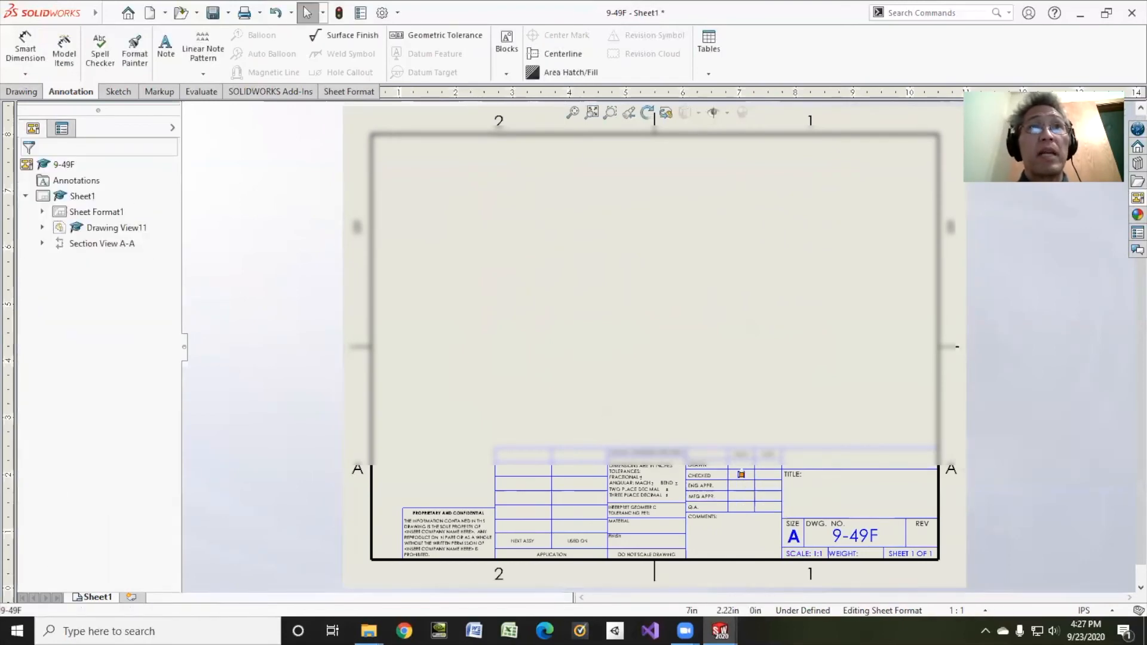
{"action": "key", "text": "Escape"}
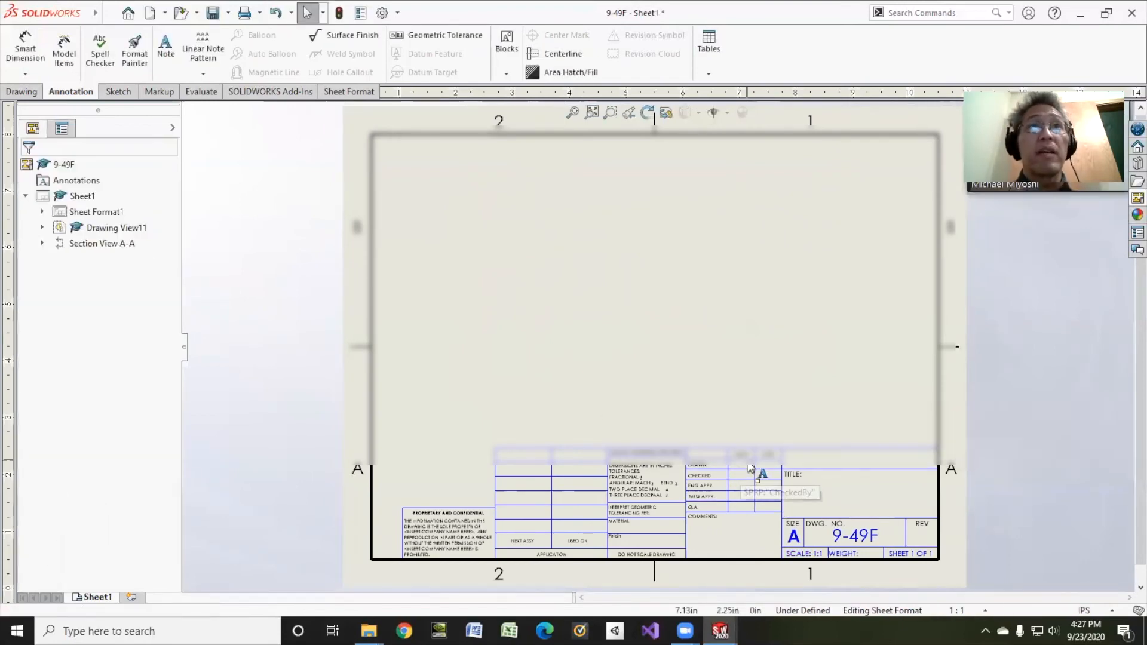
Fill in the title block's DRAWN row with the drafter's surname and the date 9/23/20.
{"action": "scroll", "coordinate": [743, 469], "scroll_direction": "down", "scroll_amount": 5}
{"action": "double_click", "coordinate": [658, 440]}
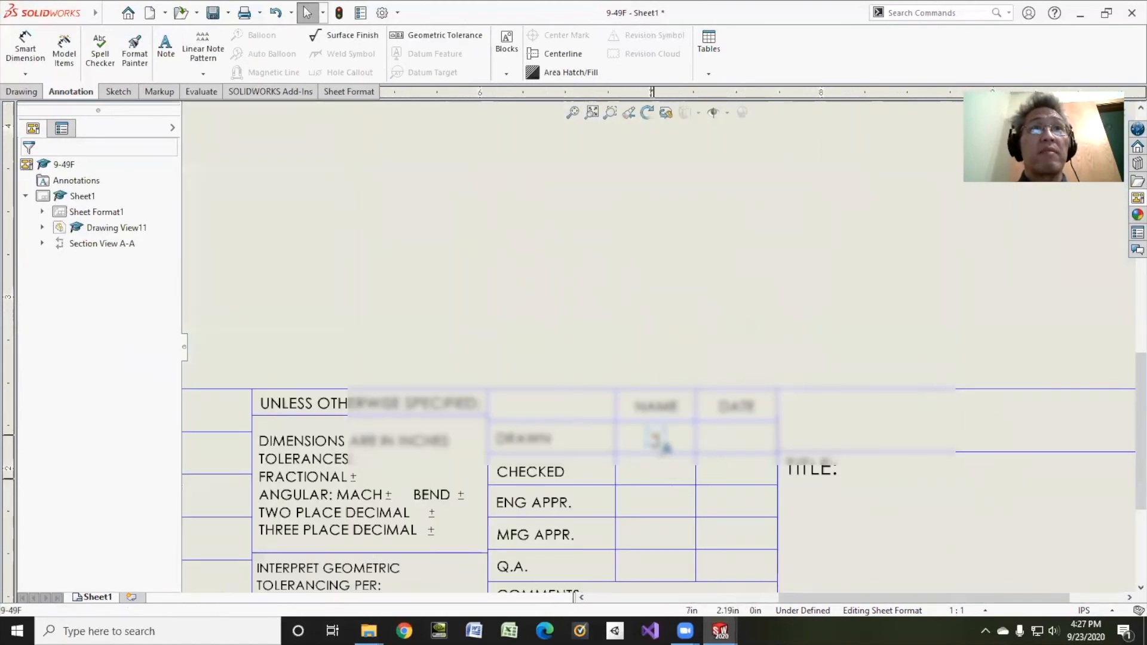
{"action": "type", "text": "MIYOSHI"}
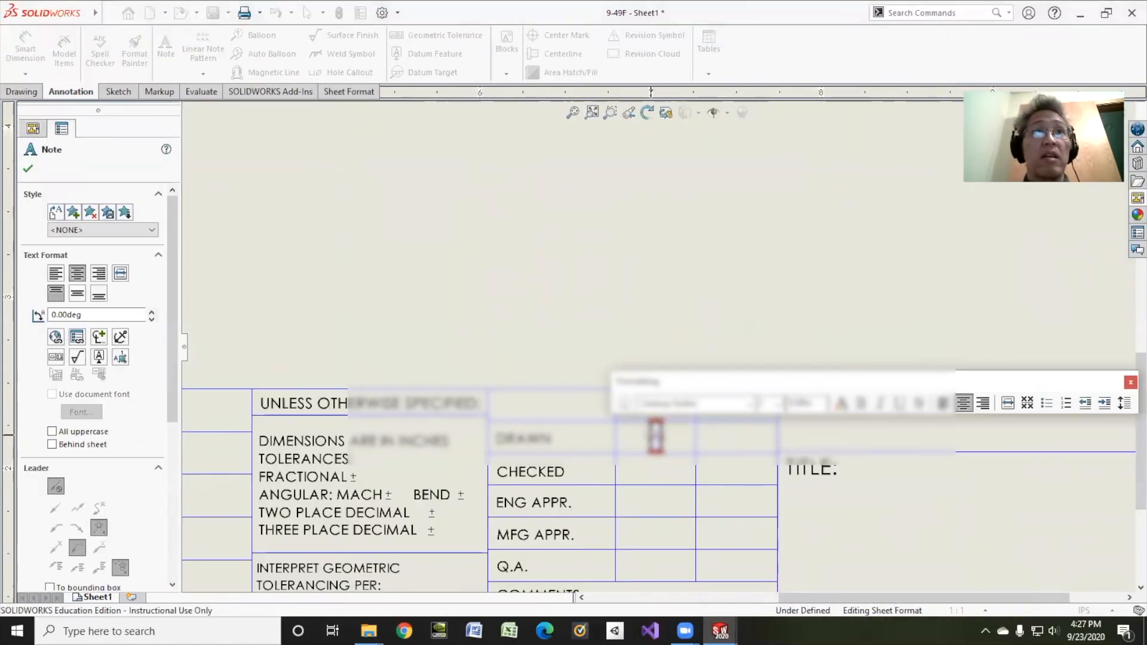
{"action": "left_click", "coordinate": [737, 438]}
{"action": "double_click", "coordinate": [737, 438]}
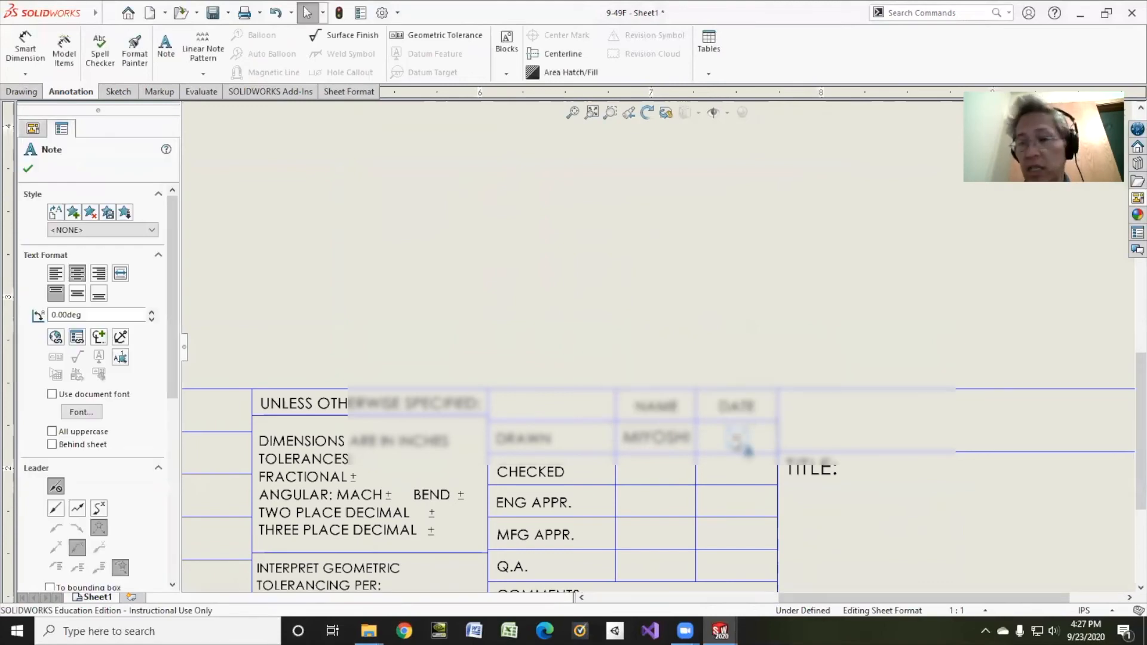
{"action": "type", "text": "9/23/20"}
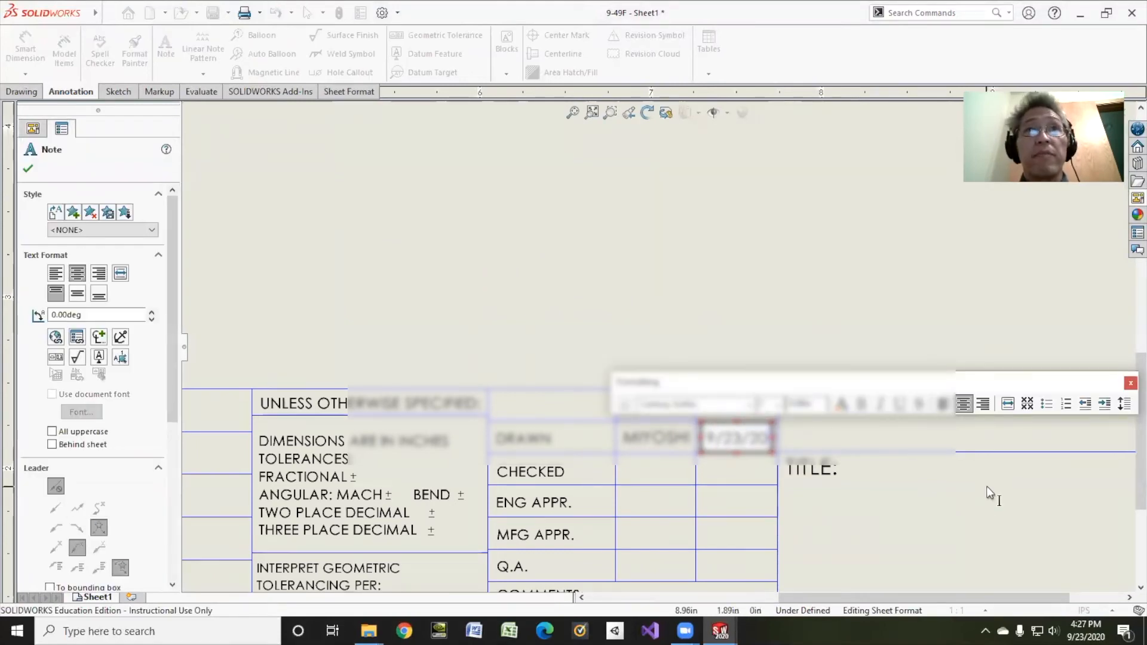
{"action": "left_click", "coordinate": [959, 532]}
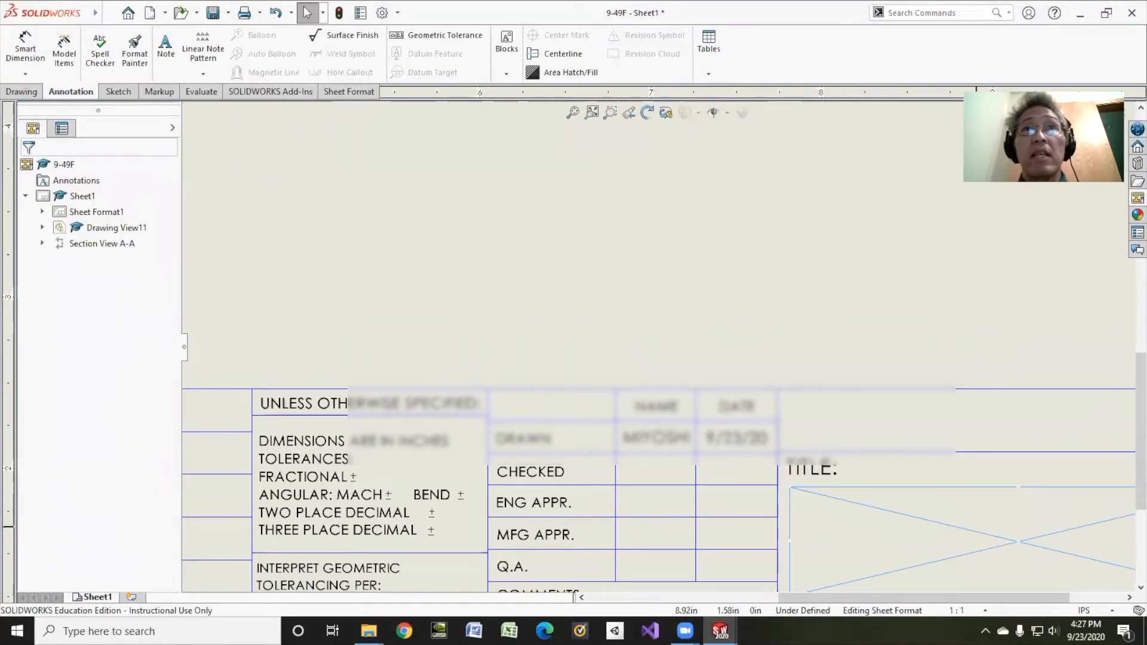
Enter 9-49F as the drawing title in the title block.
{"action": "double_click", "coordinate": [982, 540]}
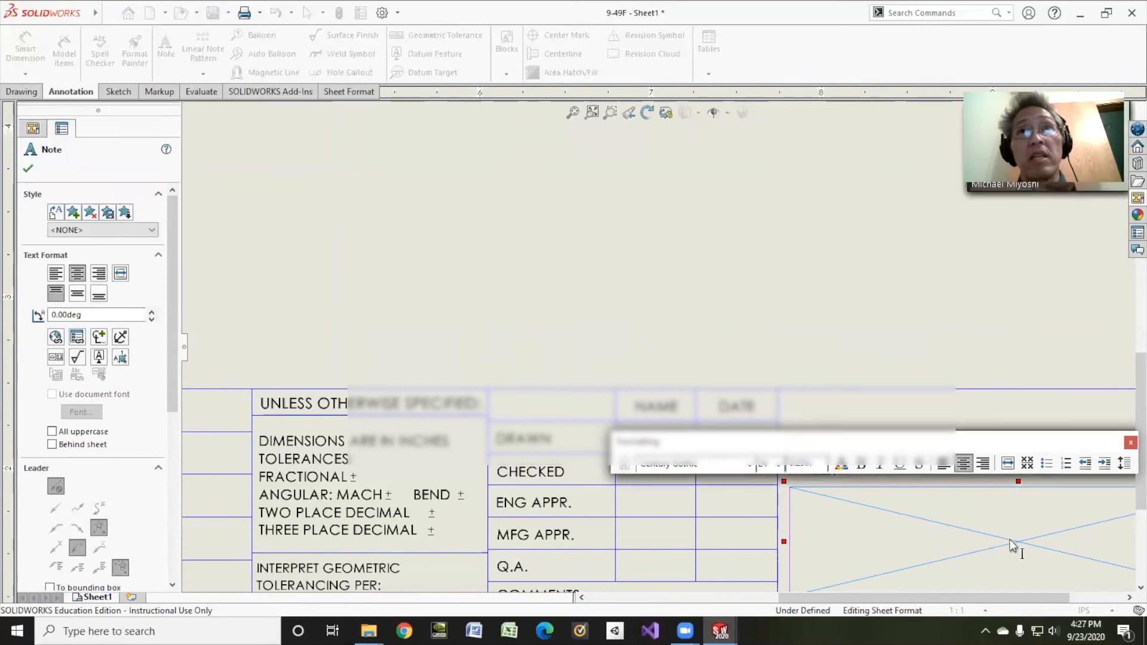
{"action": "type", "text": "9-49"}
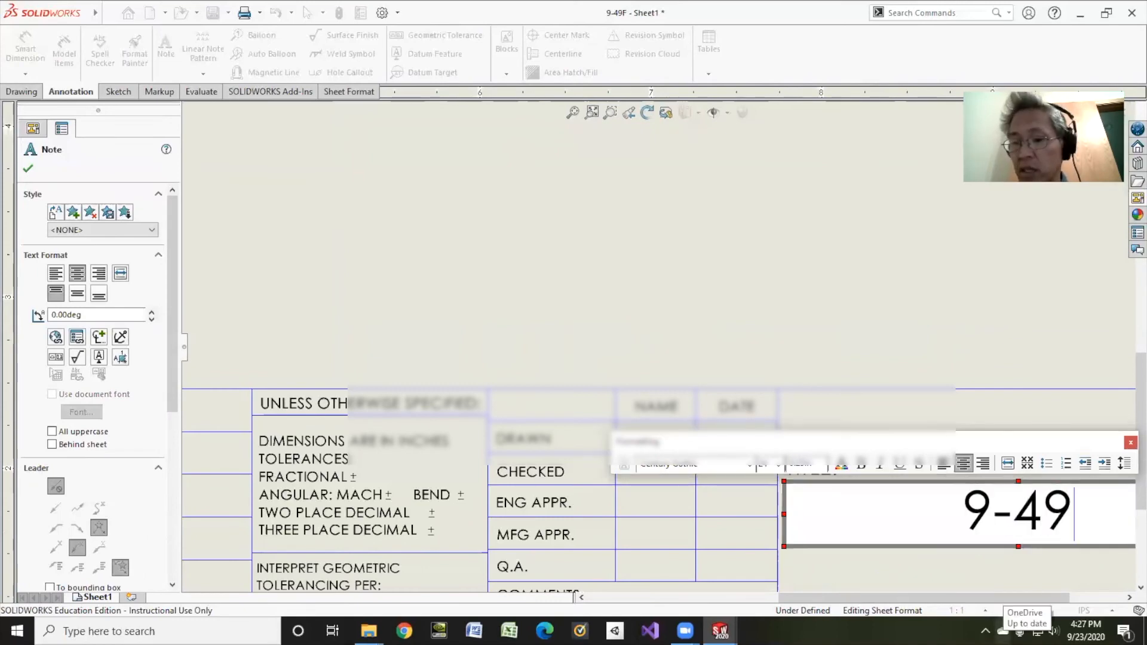
{"action": "type", "text": "f"}
{"action": "key", "text": "BackSpace"}
{"action": "type", "text": "F"}
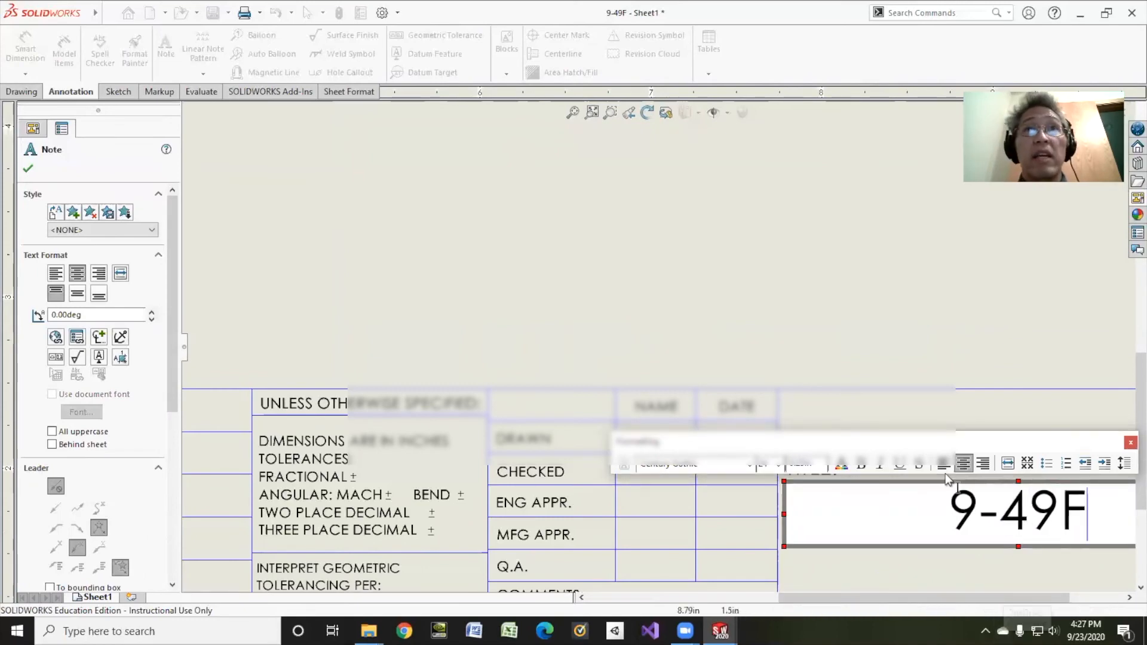
{"action": "left_click", "coordinate": [976, 421]}
Enter the drafter's surname followed by DESIGN as the company name above the drawing title.
{"action": "double_click", "coordinate": [1012, 424]}
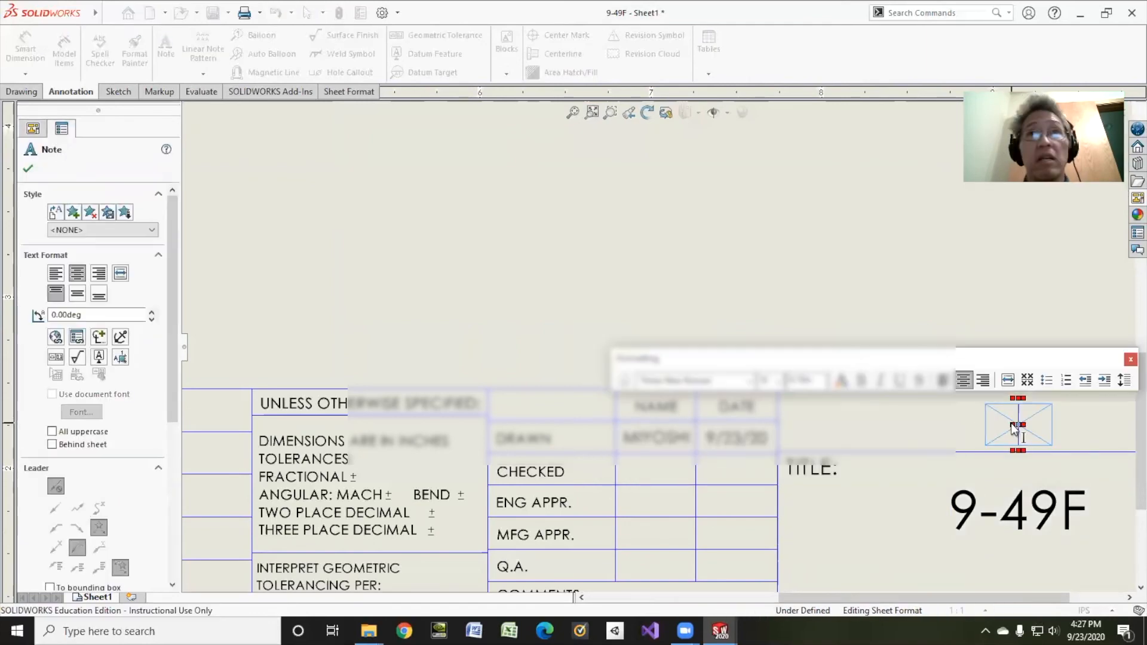
{"action": "type", "text": "MIYUOSHI"}
{"action": "key", "text": "BackSpace"}
{"action": "key", "text": "BackSpace"}
{"action": "key", "text": "BackSpace"}
{"action": "key", "text": "BackSpace"}
{"action": "key", "text": "BackSpace"}
{"action": "key", "text": "BackSpace"}
{"action": "type", "text": "YOSHI DESI"}
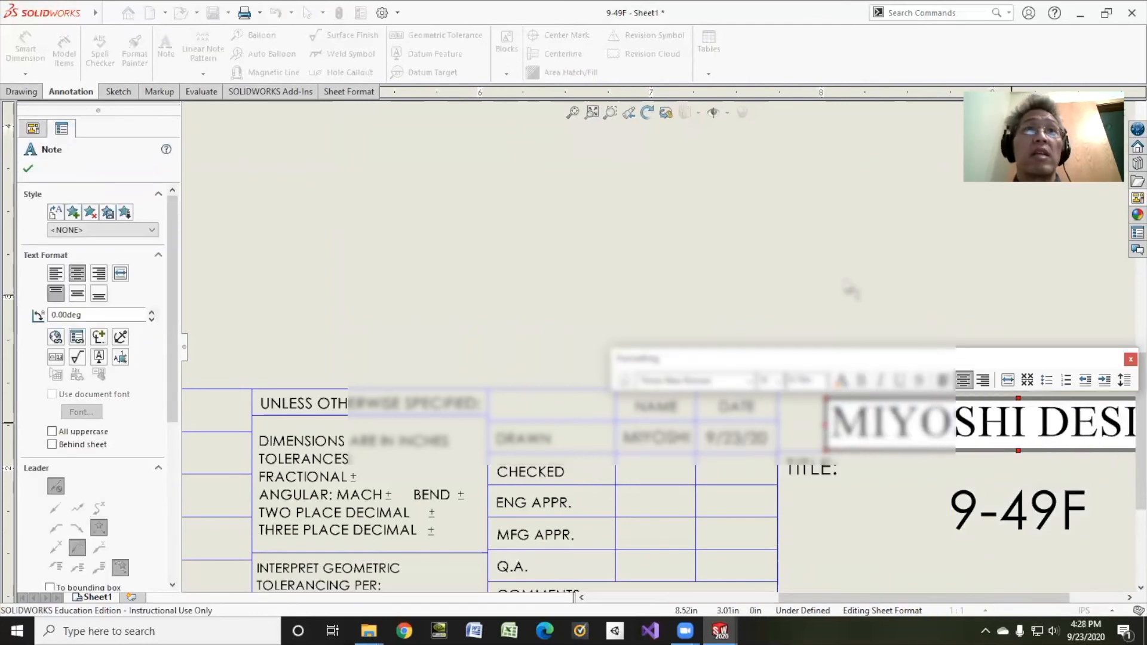
{"action": "scroll", "coordinate": [814, 287], "scroll_direction": "up", "scroll_amount": 1}
{"action": "type", "text": "GN"}
{"action": "scroll", "coordinate": [814, 287], "scroll_direction": "down", "scroll_amount": 3}
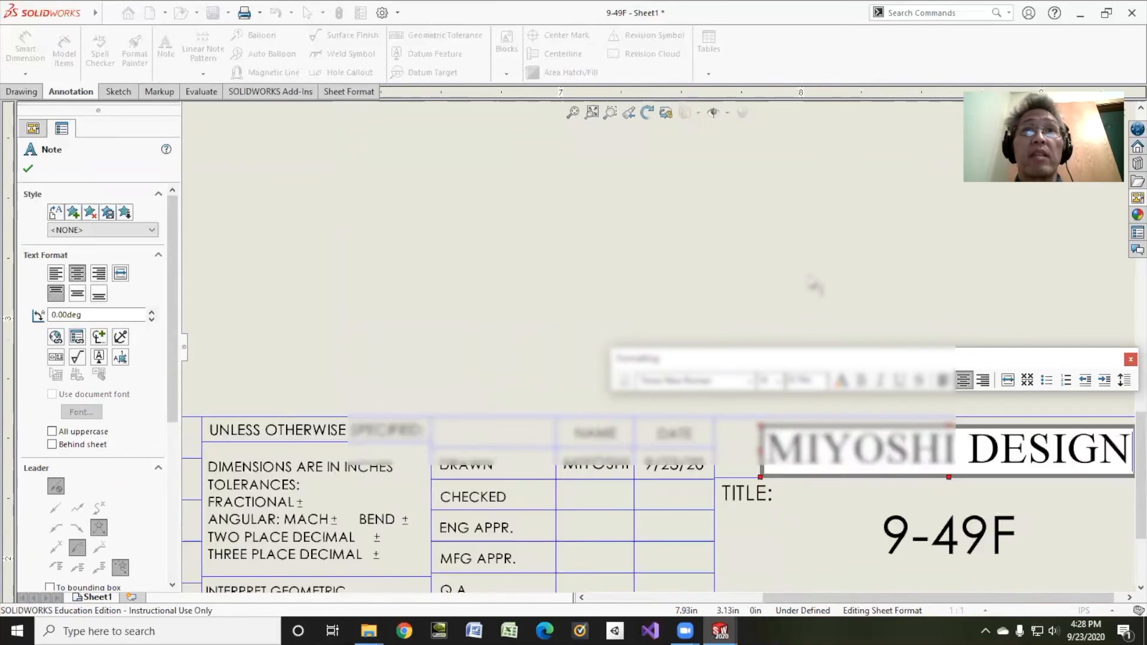
{"action": "left_click", "coordinate": [28, 169]}
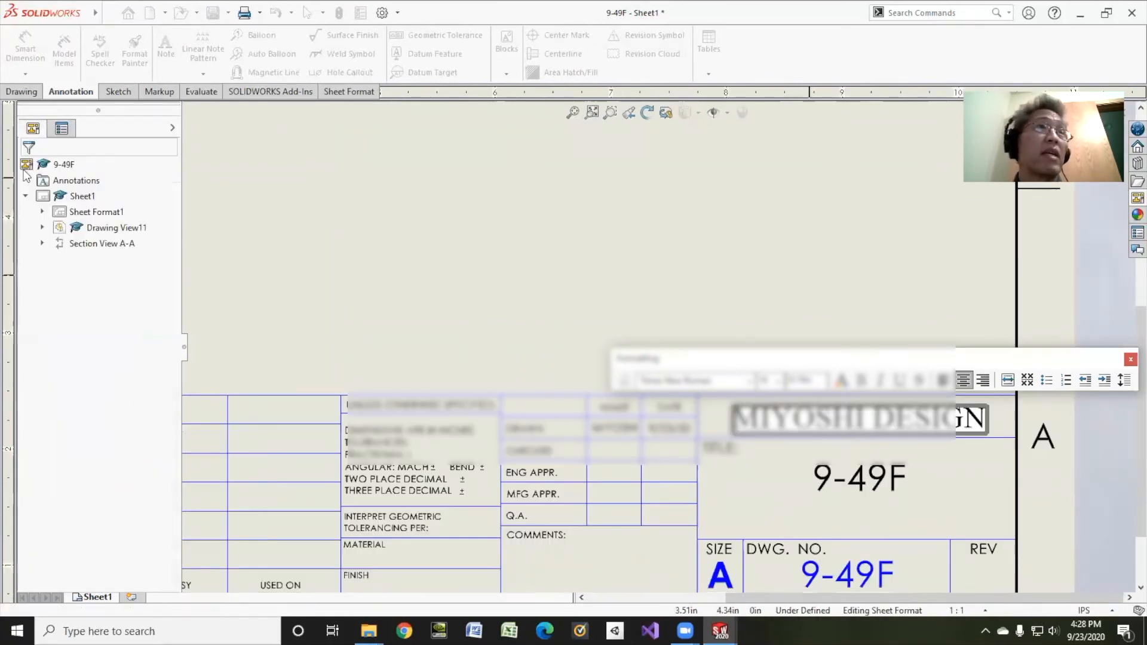
Leave sheet format editing and save the 9-49F drawing together with its modified part.
{"action": "right_click", "coordinate": [75, 213]}
{"action": "left_click", "coordinate": [116, 291]}
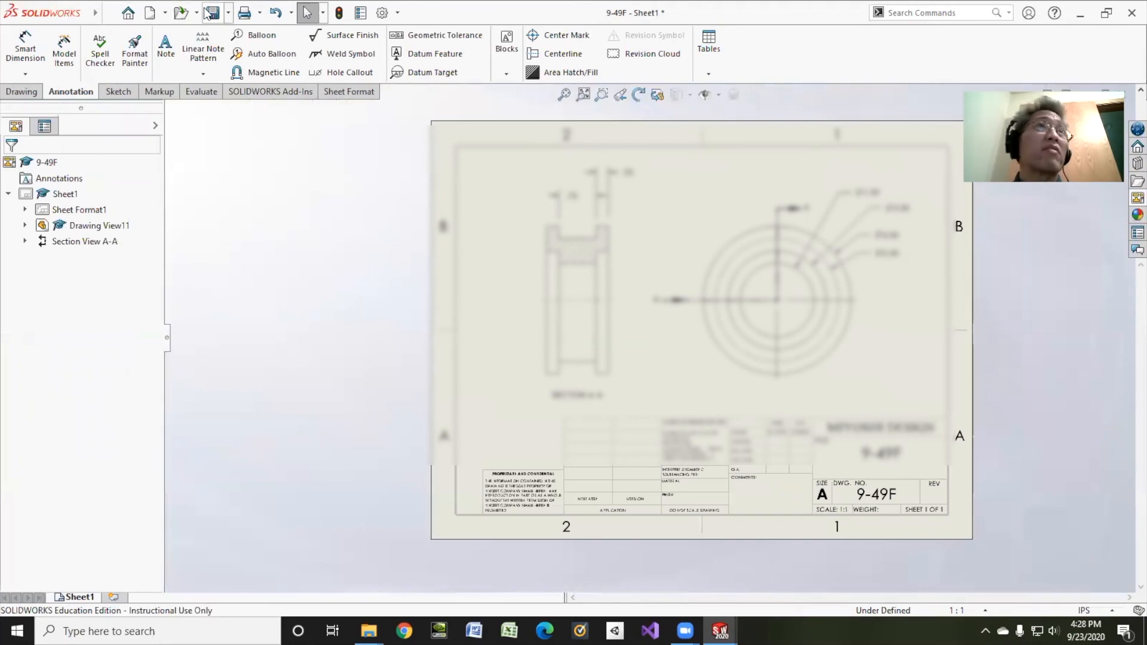
{"action": "left_click", "coordinate": [206, 12]}
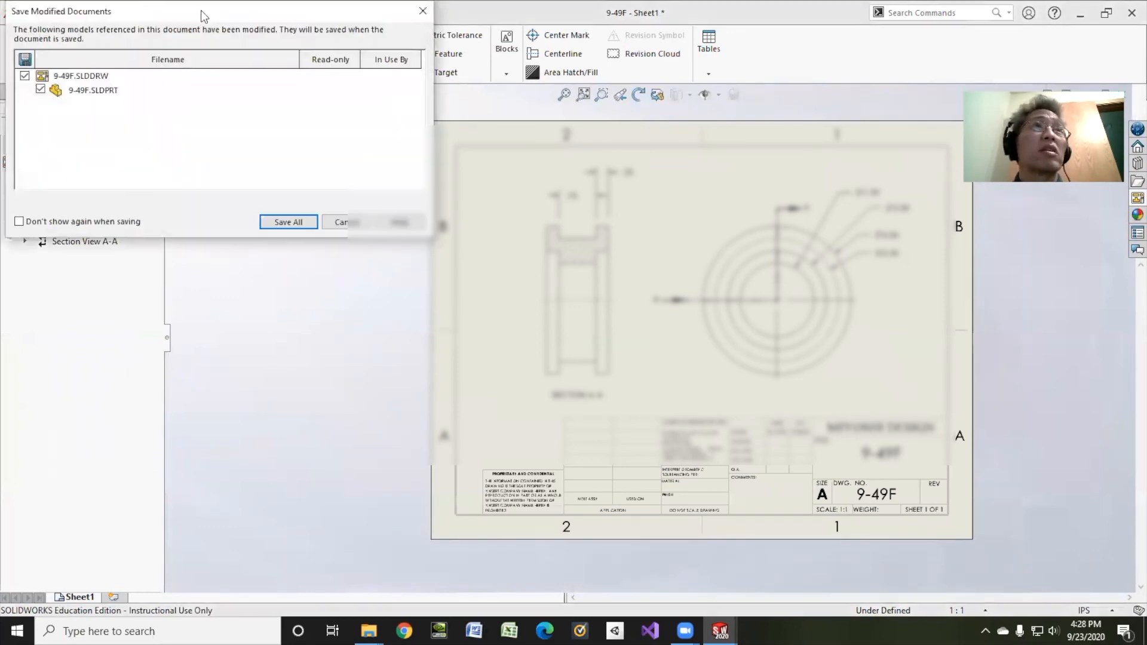
{"action": "left_click", "coordinate": [274, 220]}
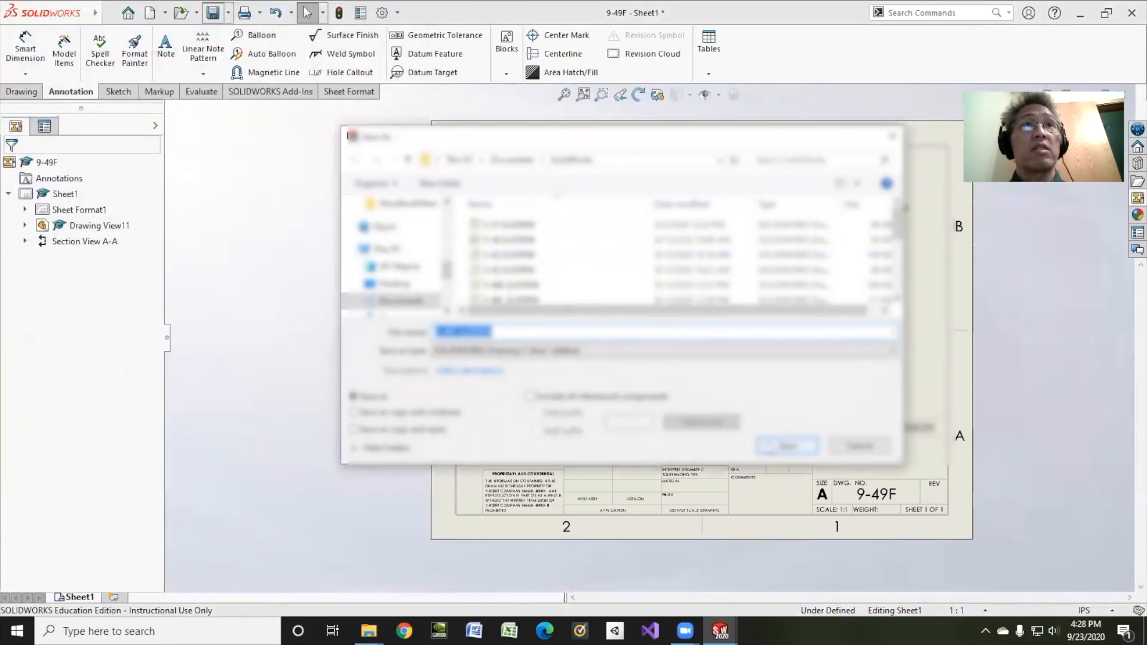
{"action": "key", "text": "Return"}
Export the finished 9-49F drawing as an Adobe Portable Document Format (PDF) file under its default name.
{"action": "left_click", "coordinate": [101, 10]}
{"action": "left_click", "coordinate": [142, 85]}
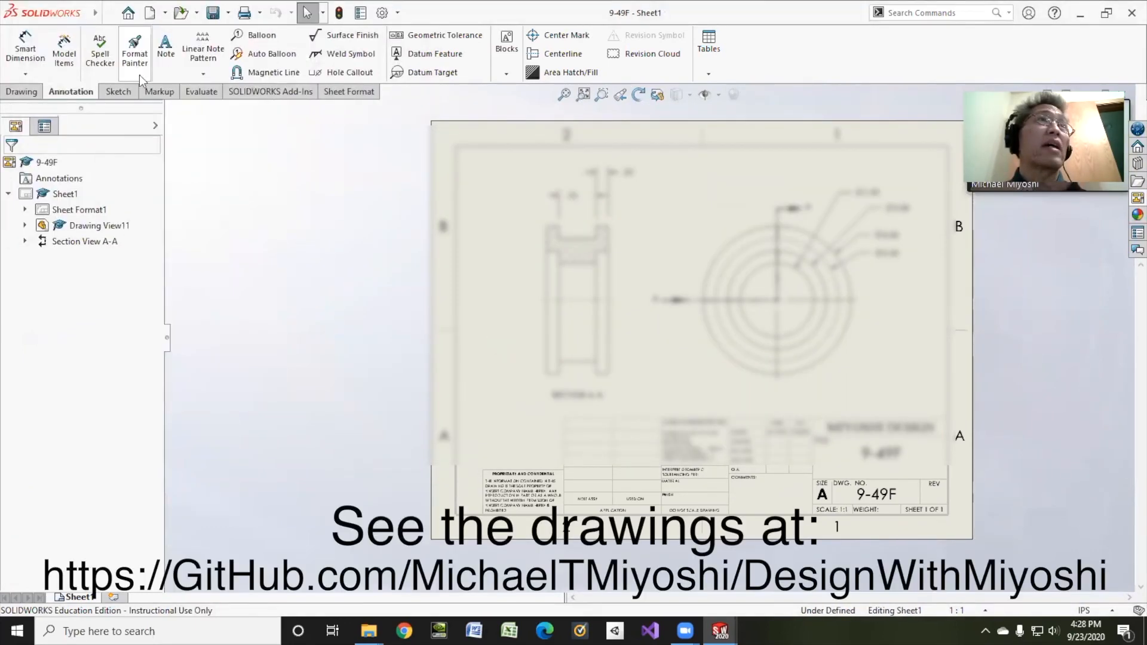
{"action": "left_click", "coordinate": [229, 13]}
{"action": "left_click", "coordinate": [245, 49]}
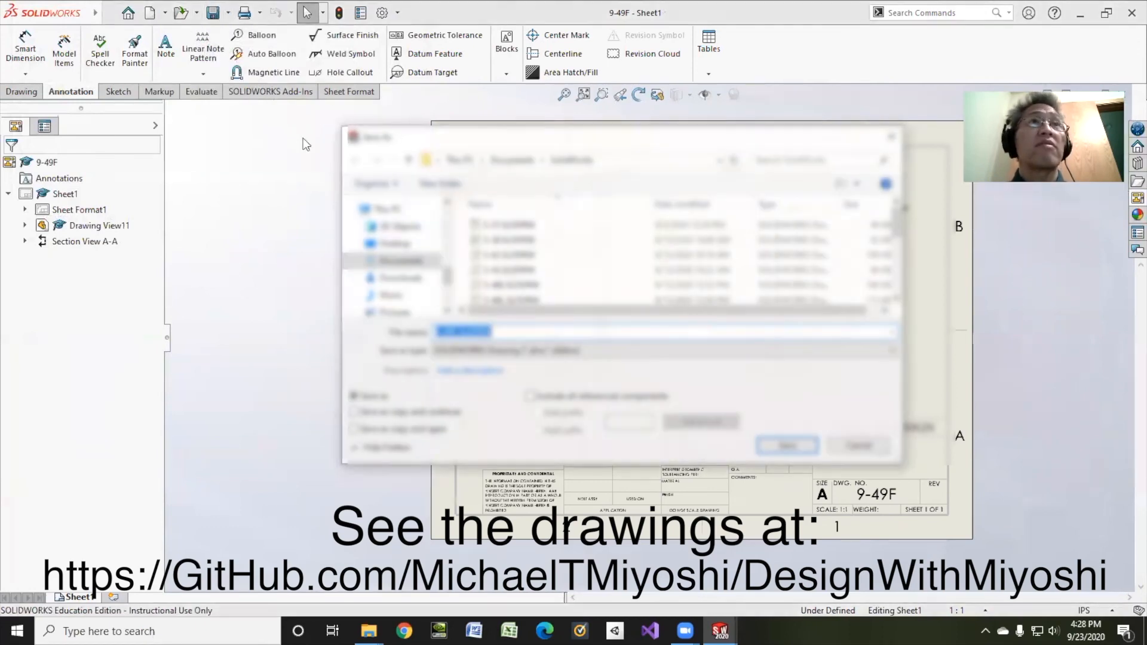
{"action": "left_click", "coordinate": [468, 352]}
{"action": "left_click", "coordinate": [474, 399]}
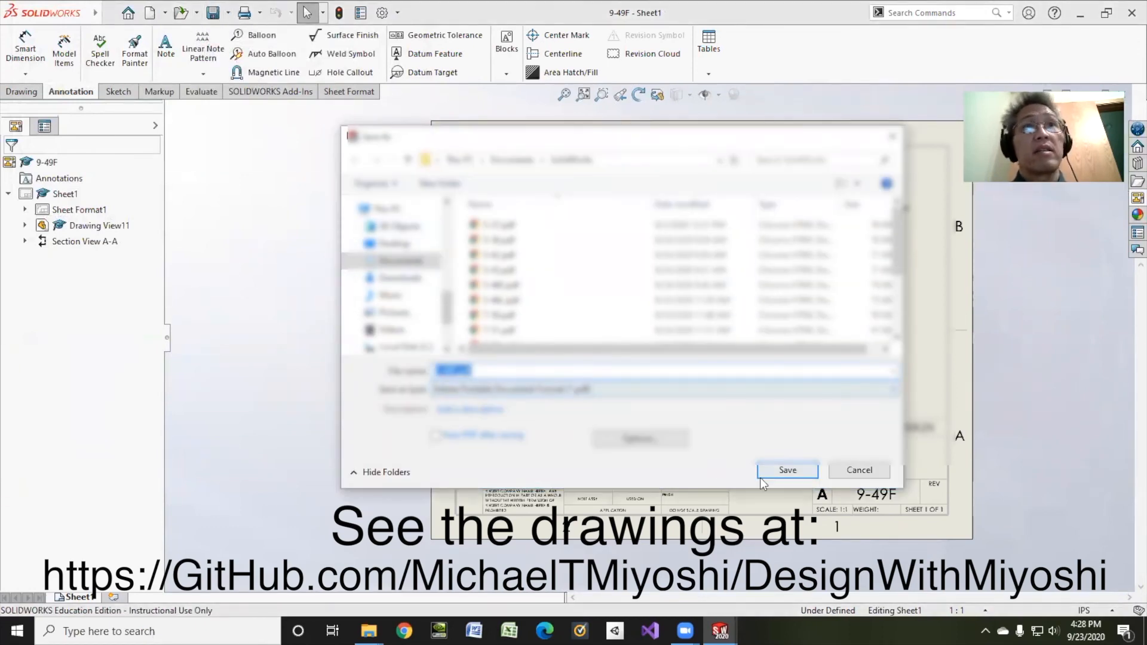
{"action": "left_click", "coordinate": [766, 470]}
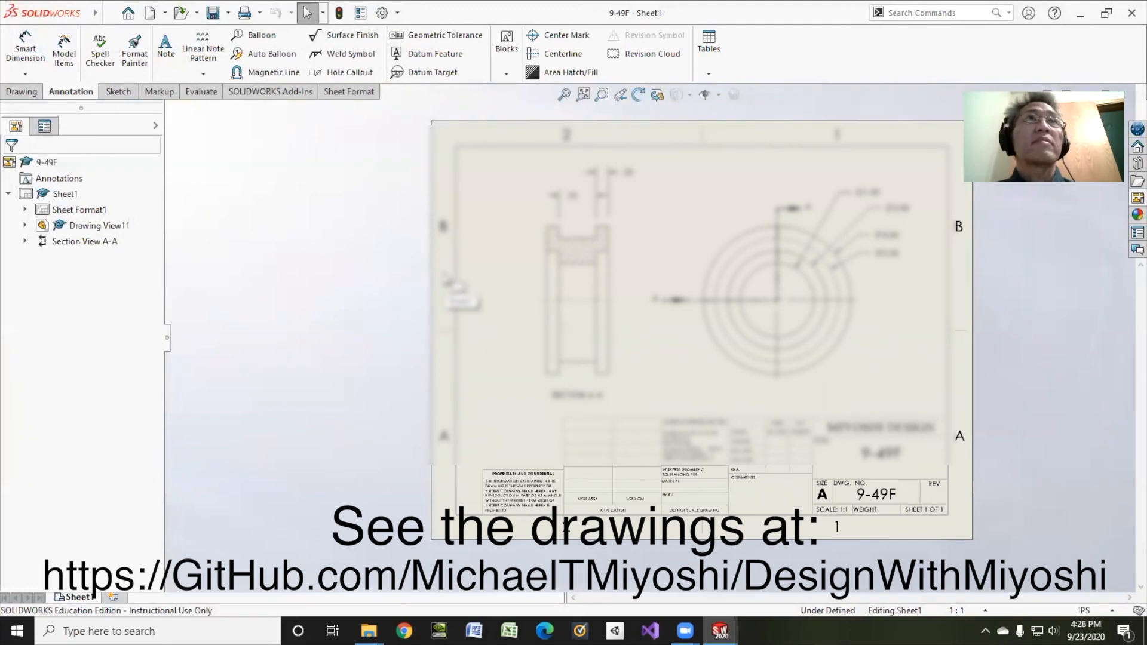